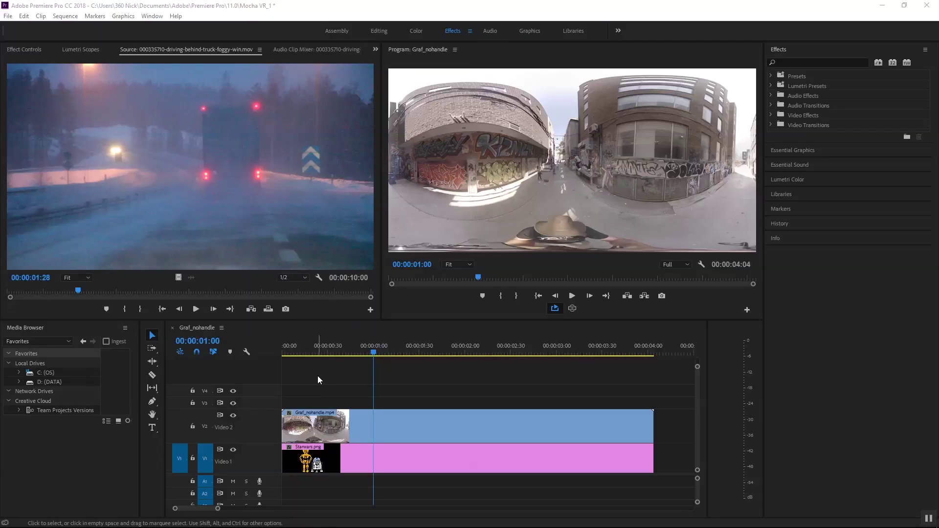
At 00:00:01:40, switch the Program monitor to VR view and look toward the wall and down the alley
left_click(415, 348)
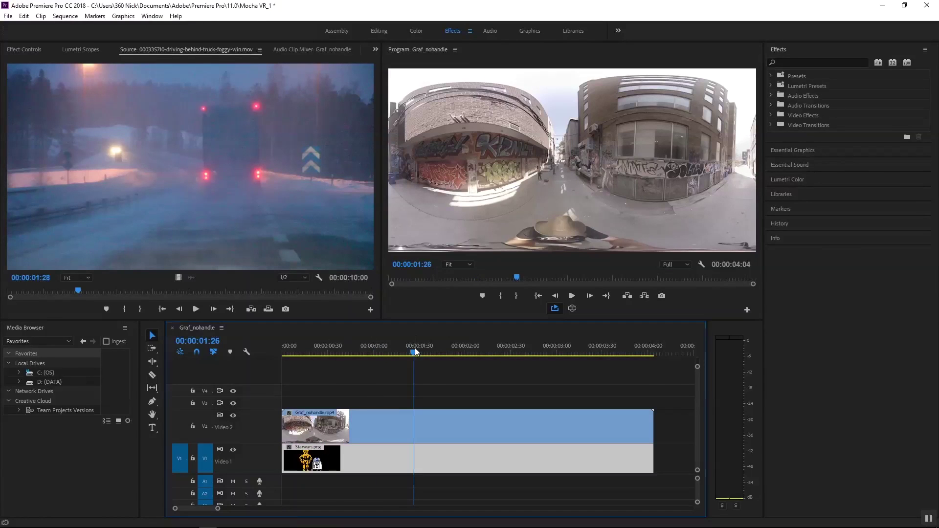
left_click_drag(414, 348, 434, 351)
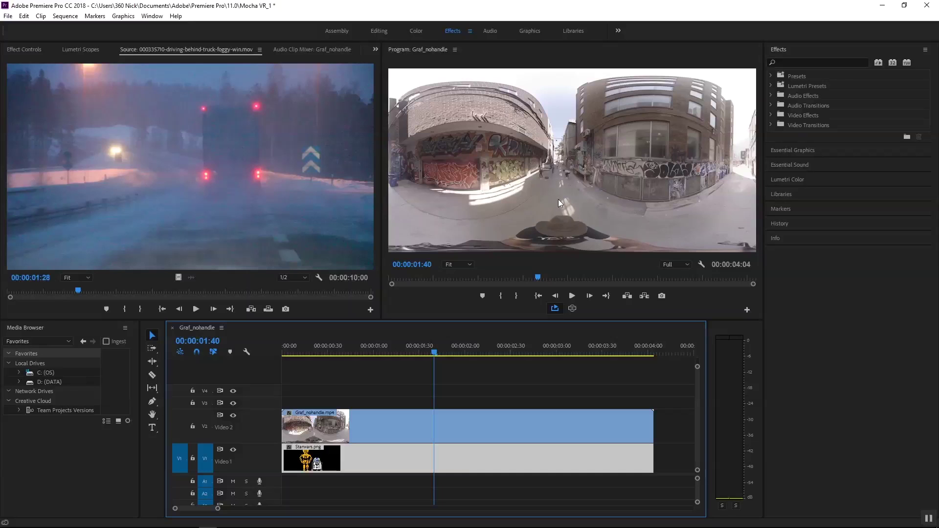
left_click(572, 309)
left_click_drag(521, 212, 783, 206)
left_click_drag(612, 193, 664, 213)
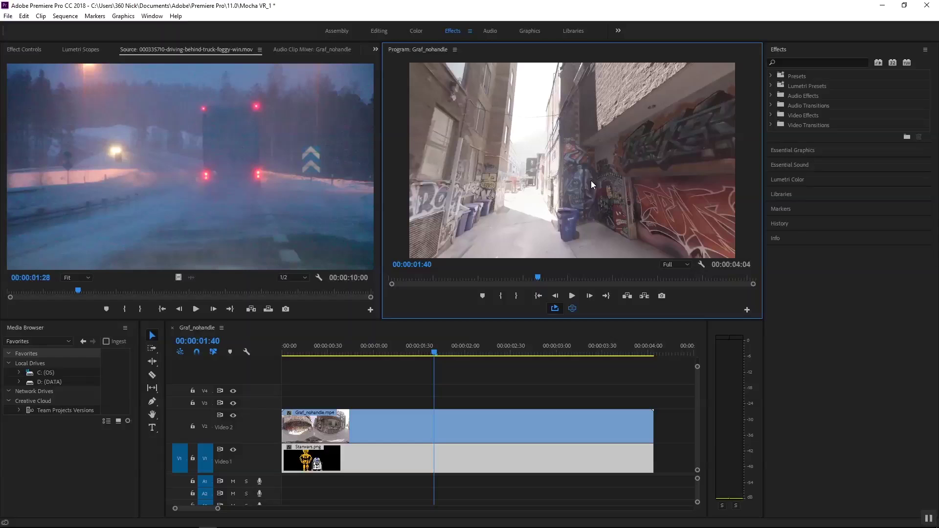
Turn VR display off, apply the mocha VR effect to Graf_nohandle.mp4, and show Effect Controls
left_click(573, 310)
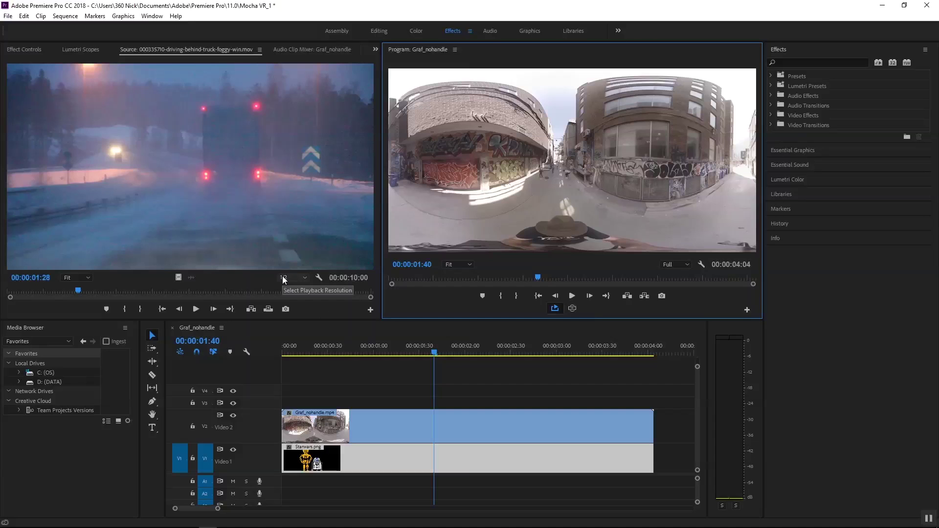
key("shift+7")
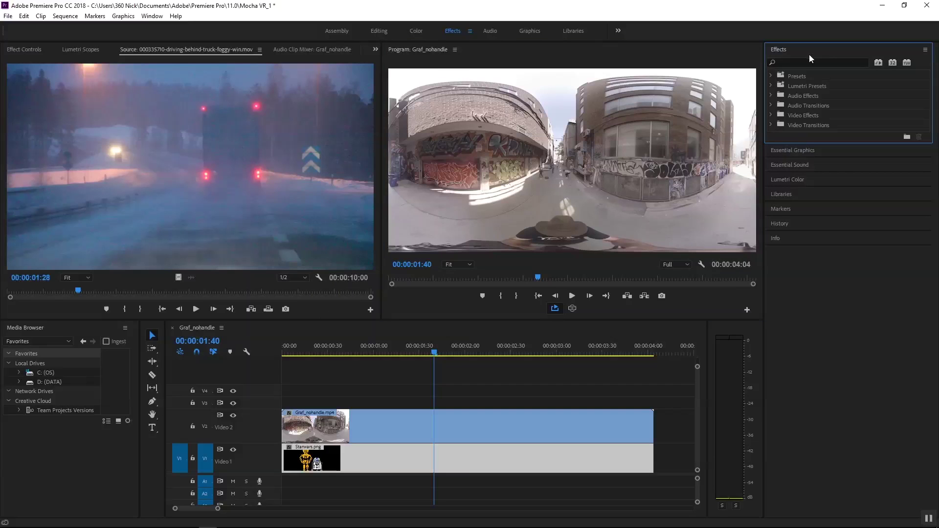
left_click(796, 62)
type("mocha")
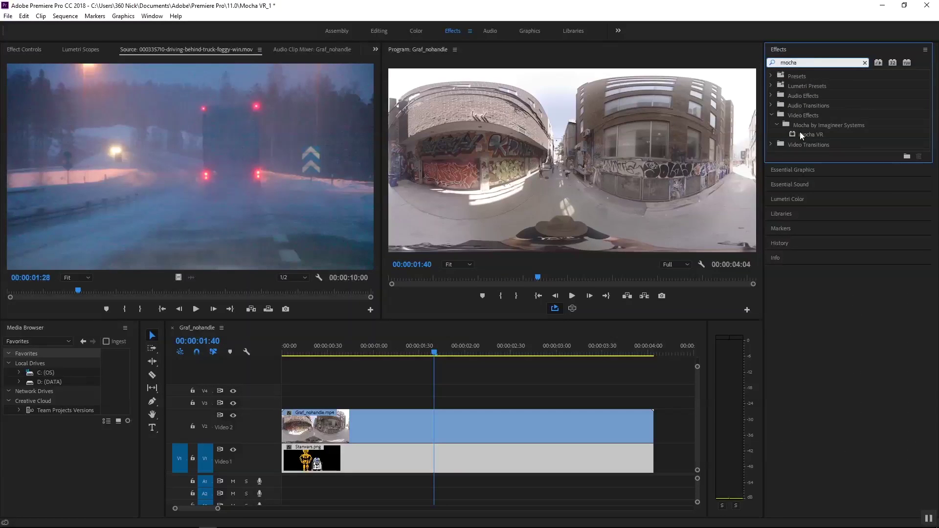
left_click_drag(799, 131, 415, 426)
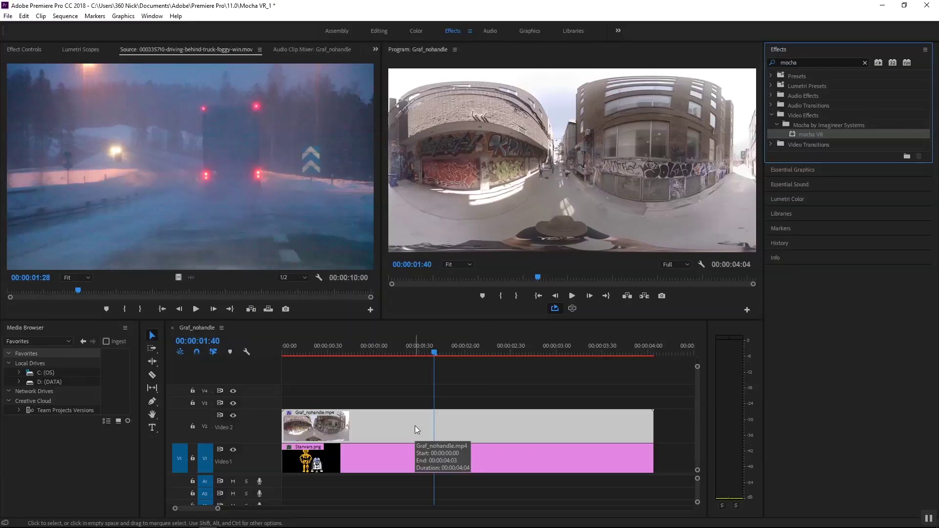
key("shift+5")
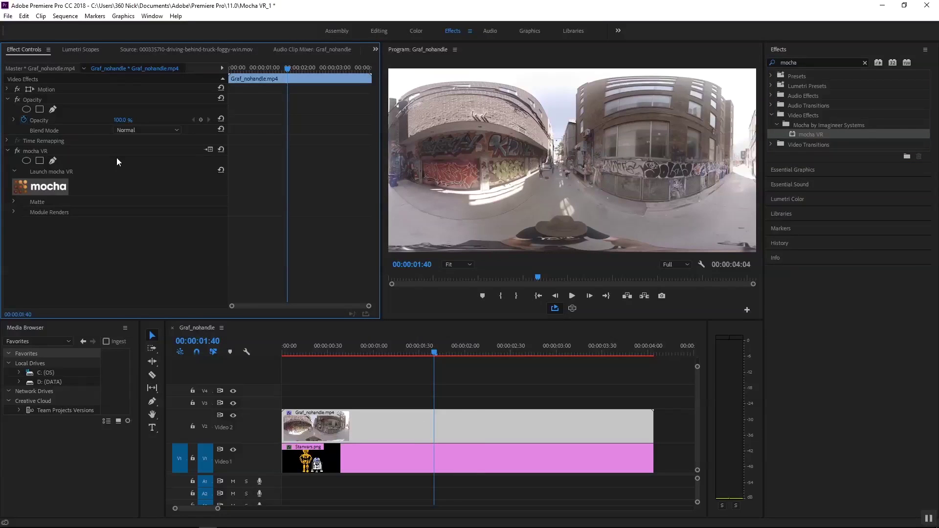
Launch the mocha VR plugin and preview the footage, returning to frame 0
left_click(46, 189)
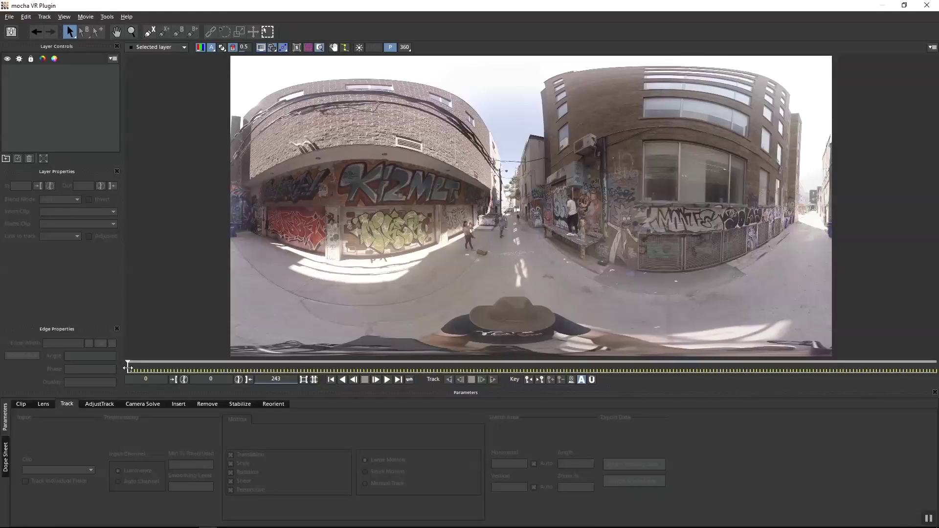
key("space")
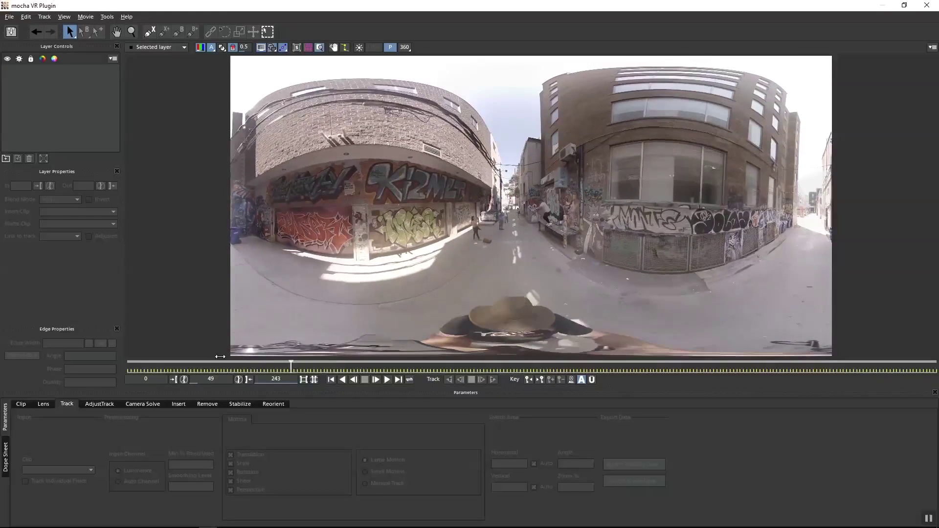
left_click_drag(148, 359, 91, 361)
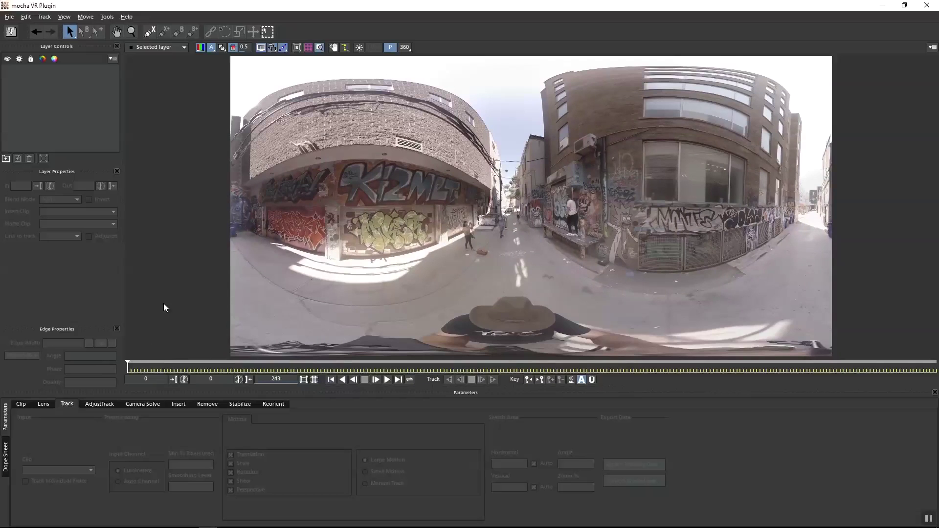
Switch to the 360 perspective view and pan toward the red graffiti down the alley
left_click(404, 48)
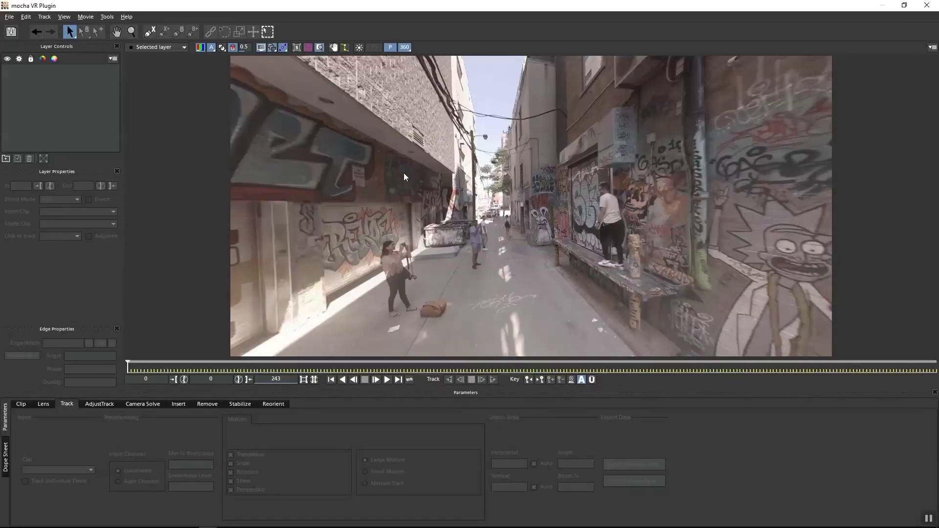
left_click(116, 32)
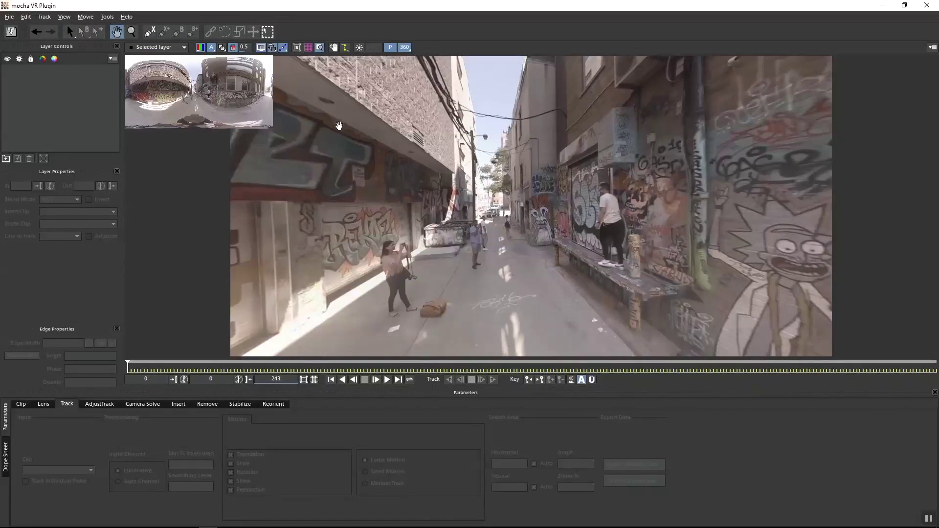
left_click_drag(335, 161, 620, 172)
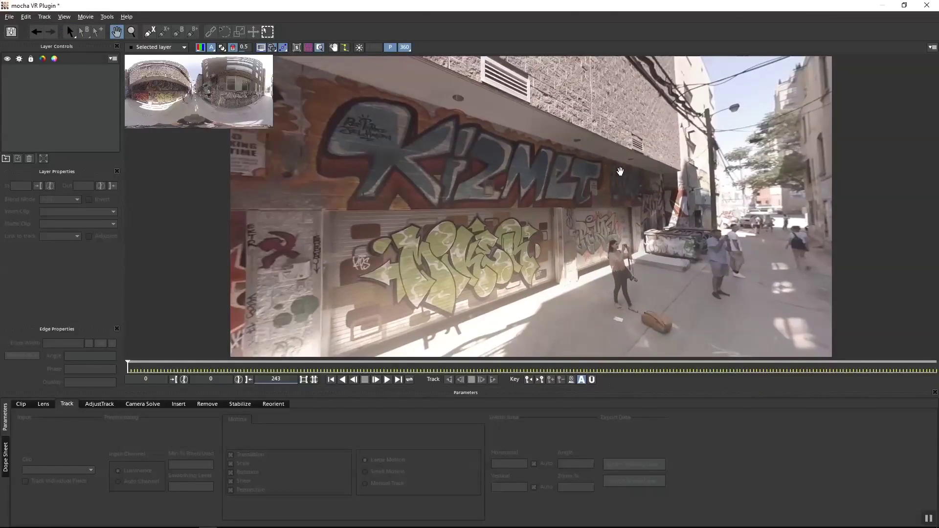
left_click_drag(472, 222, 726, 314)
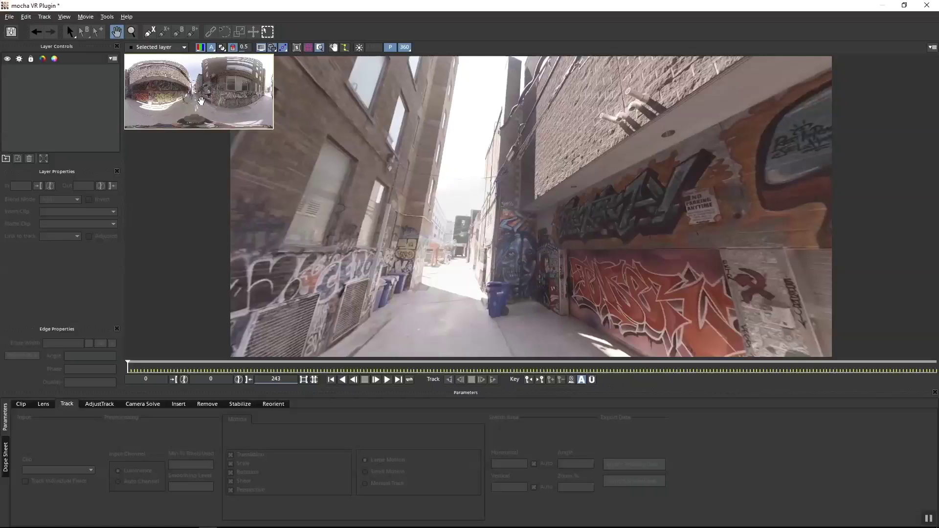
Draw a four-point X-Spline shape around the face mural on the alley wall
left_click(148, 32)
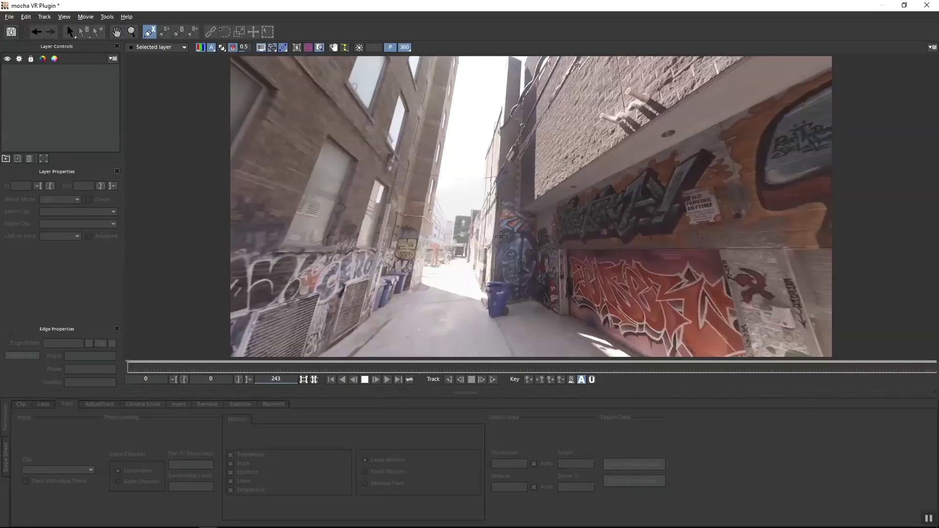
left_click(499, 236)
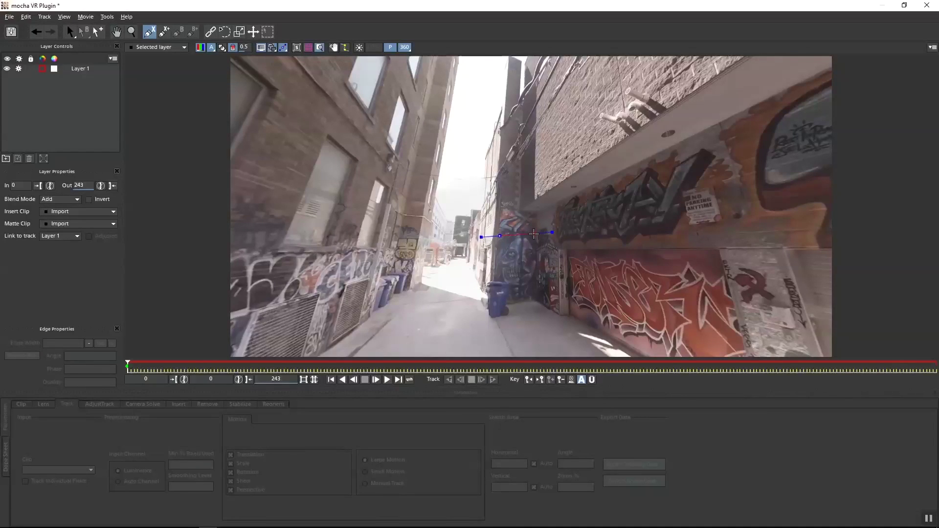
left_click(536, 237)
left_click(535, 283)
left_click(518, 281)
right_click(505, 278)
left_click_drag(518, 282, 498, 279)
Adjust the shape points and planar surface corners to fit the mural
key("s")
left_click(501, 235)
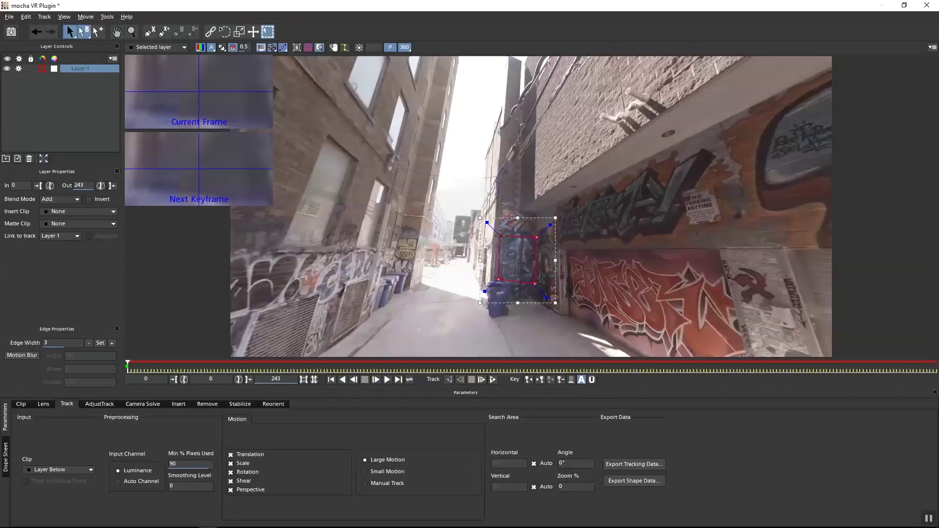
mouse_move(480, 219)
left_mouse_down()
mouse_move(498, 225)
mouse_move(477, 214)
left_mouse_up()
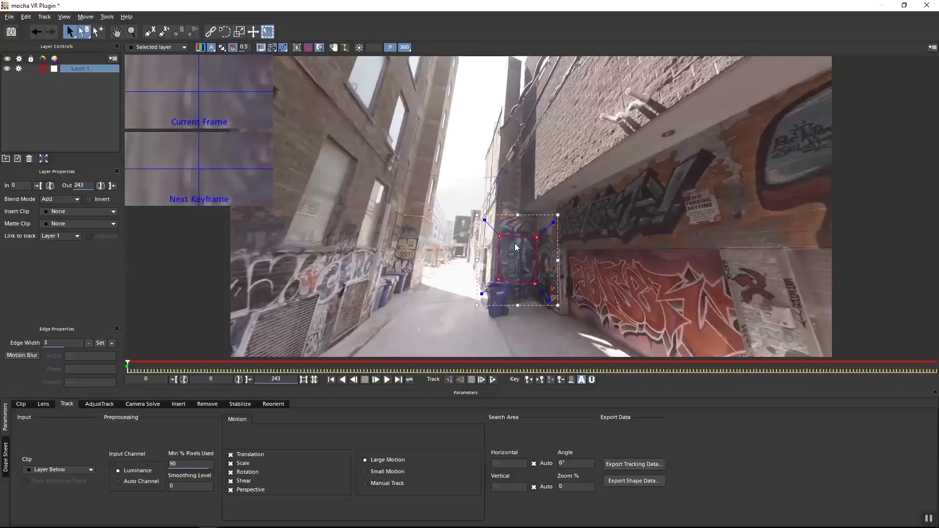
left_click_drag(536, 239, 533, 238)
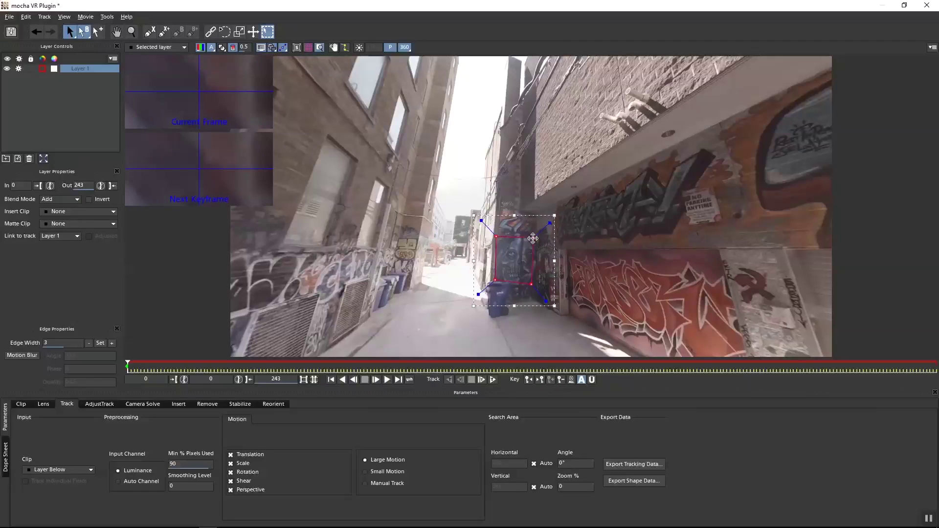
key("ctrl+z")
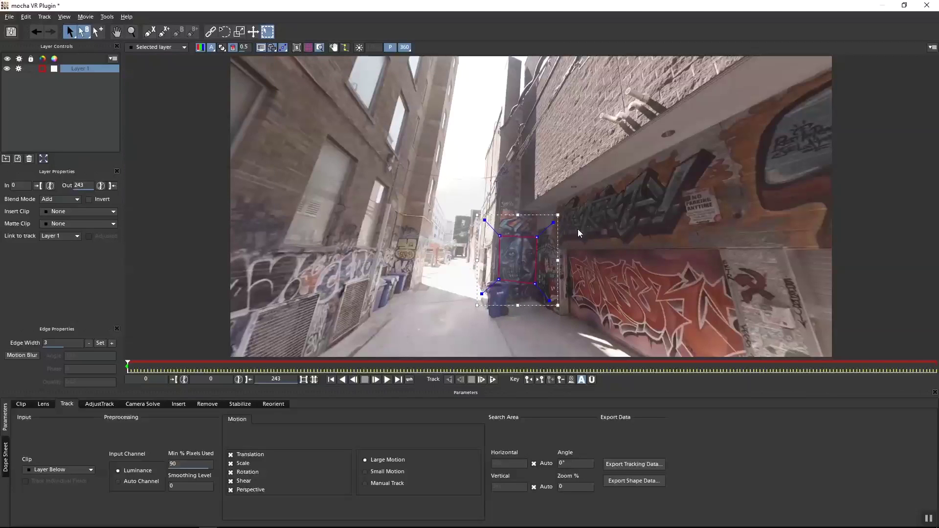
left_click_drag(537, 235, 532, 238)
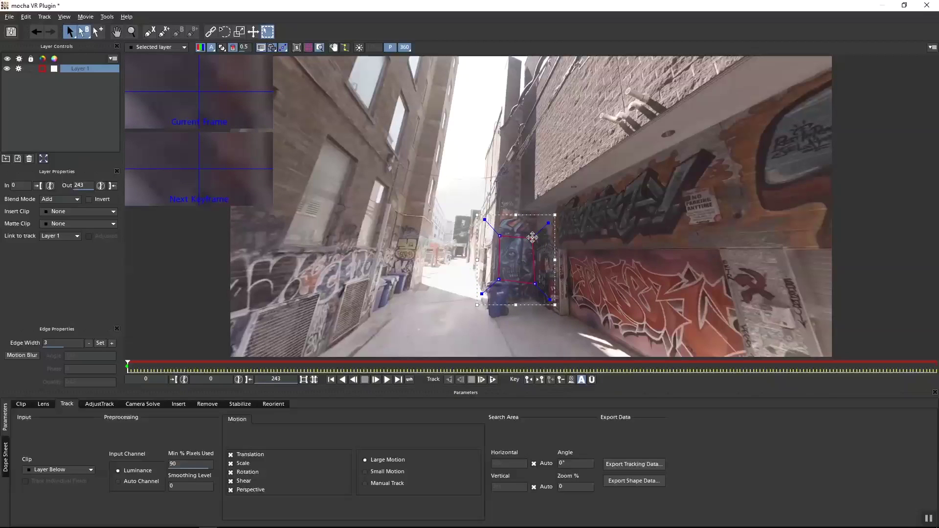
left_click_drag(533, 282, 530, 278)
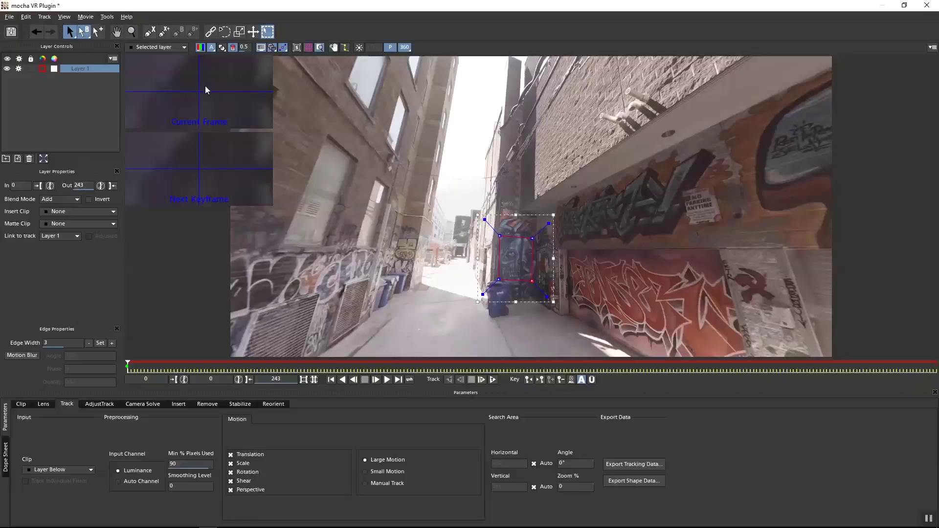
double_click(75, 69)
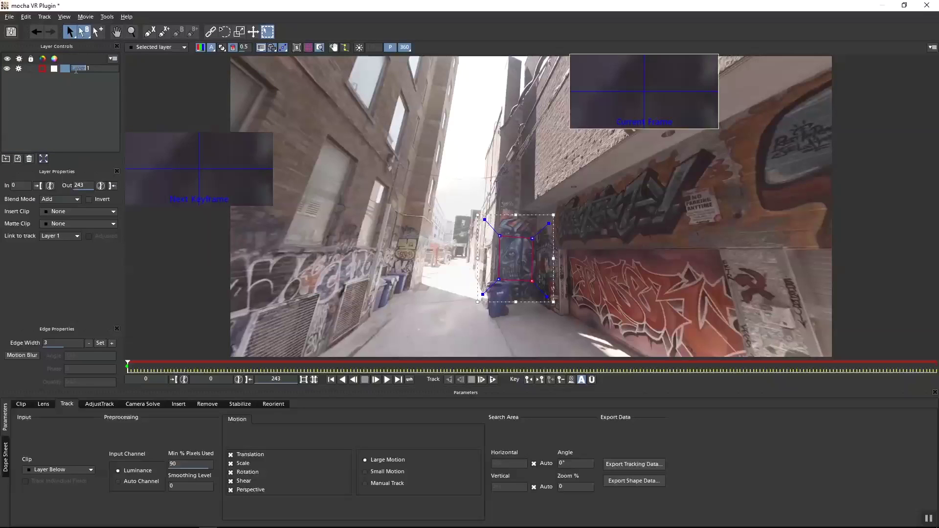
Rename the tracking layer from Layer 1 to Wall Track
double_click(76, 69)
type("Wall Track")
left_click(55, 69)
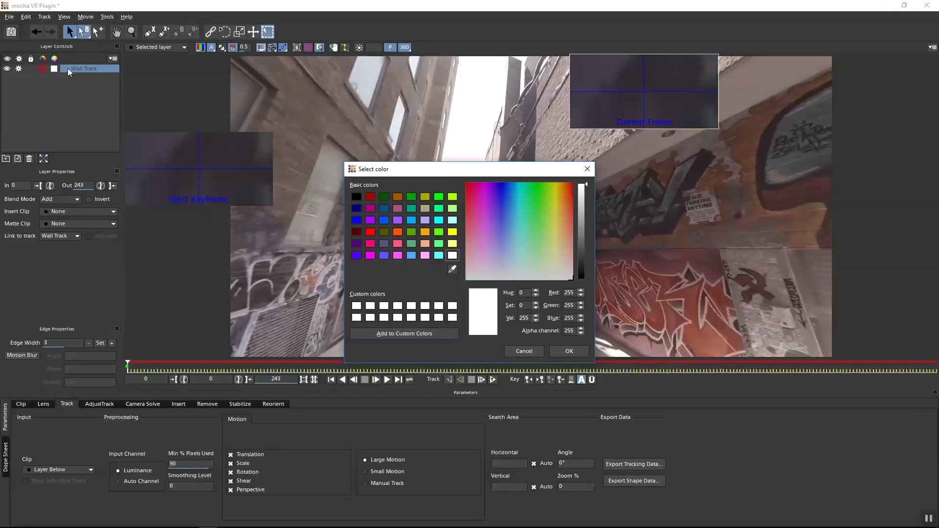
Set the Wall Track layer colour to bright green
left_click(411, 197)
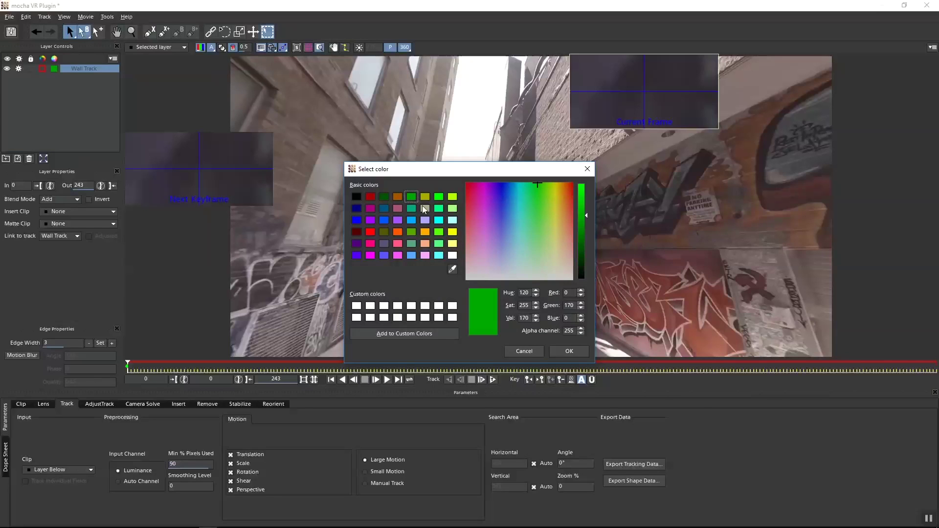
left_click(565, 350)
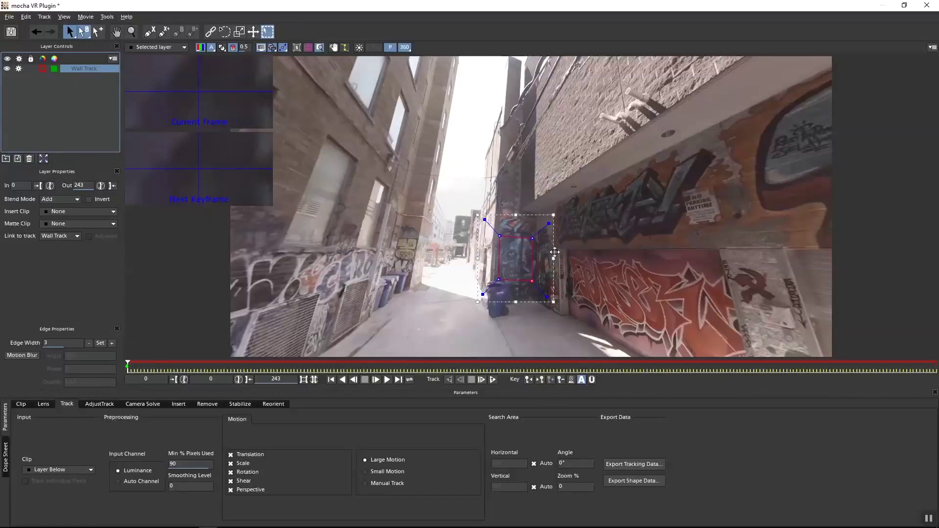
left_click(43, 69)
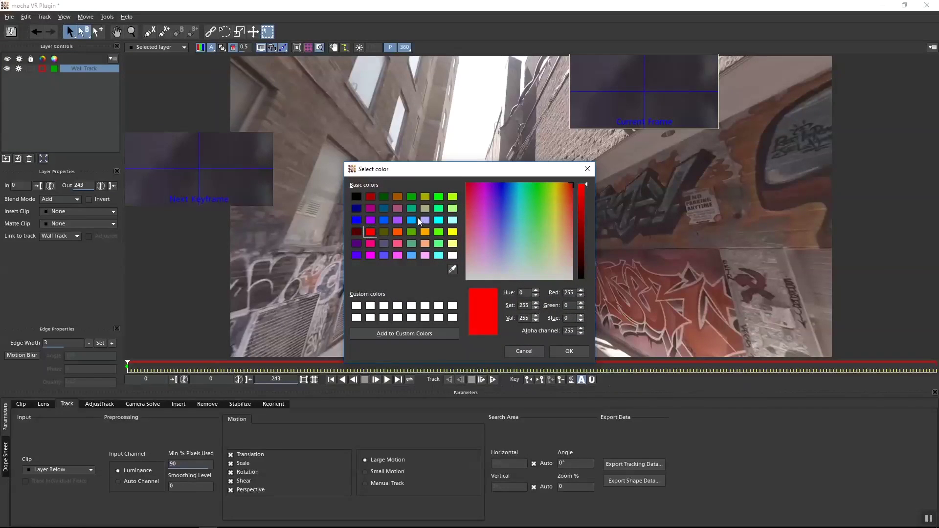
left_click(439, 198)
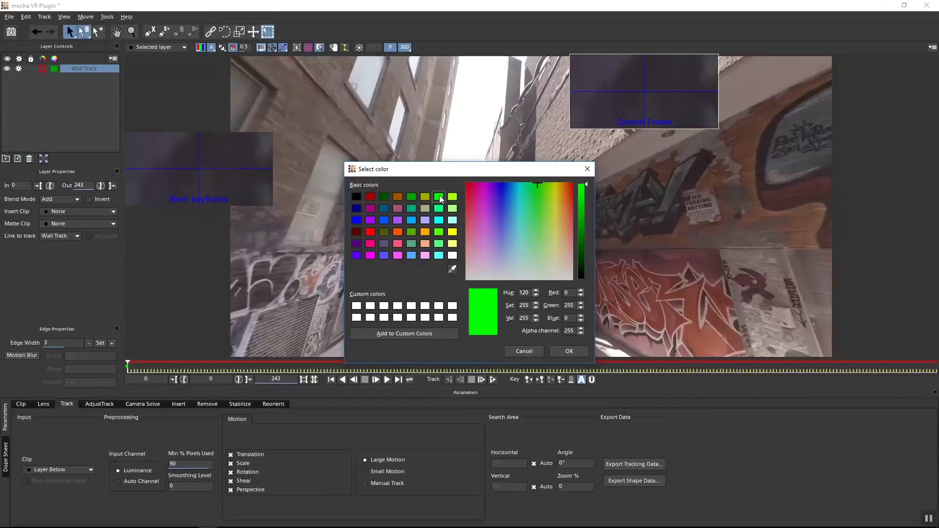
left_click(567, 351)
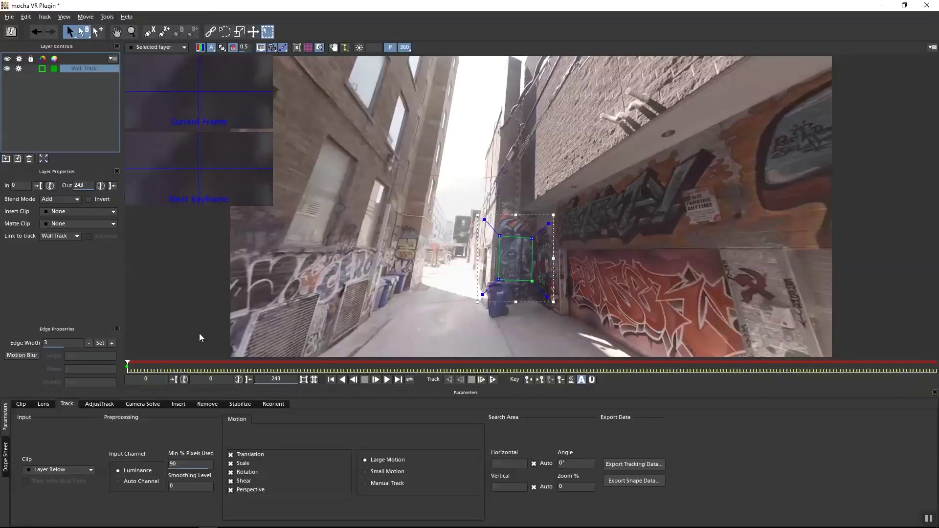
Track Wall Track forward through the clip, then scrub back to check an earlier frame
left_click(494, 381)
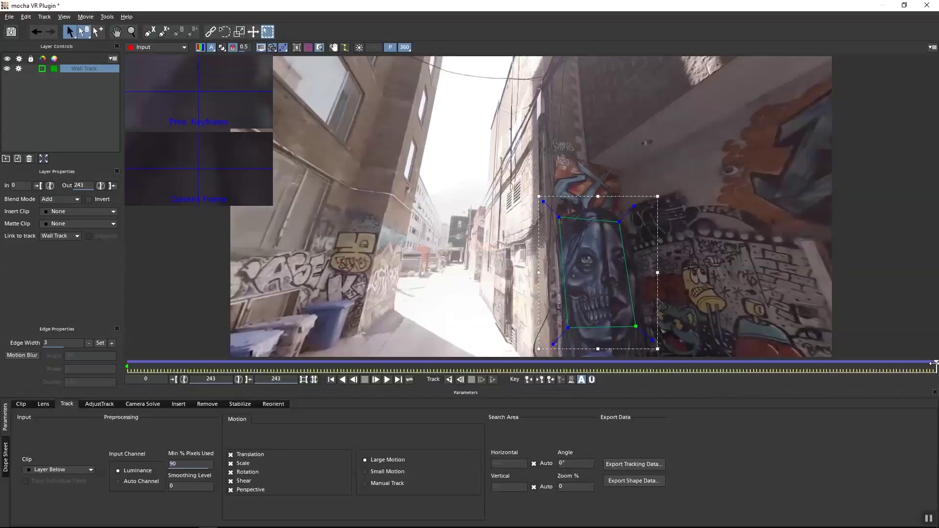
left_click_drag(934, 363, 502, 318)
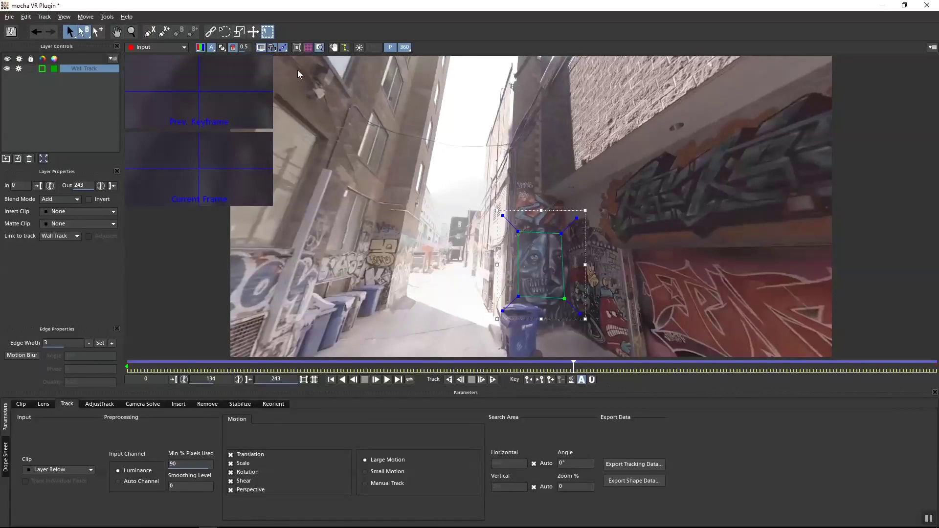
Show the planar grid and surface, drag the surface corners to the wall's perspective, then hide them
left_click(307, 47)
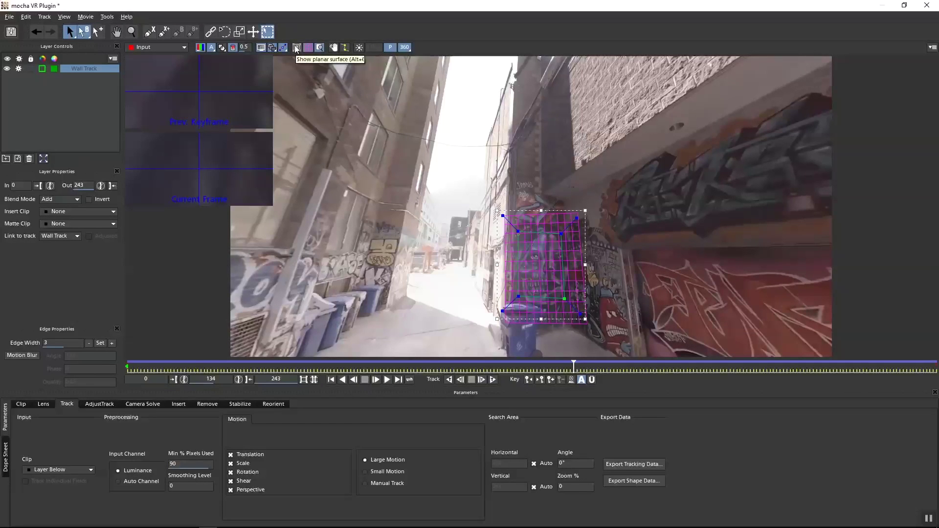
left_click(296, 47)
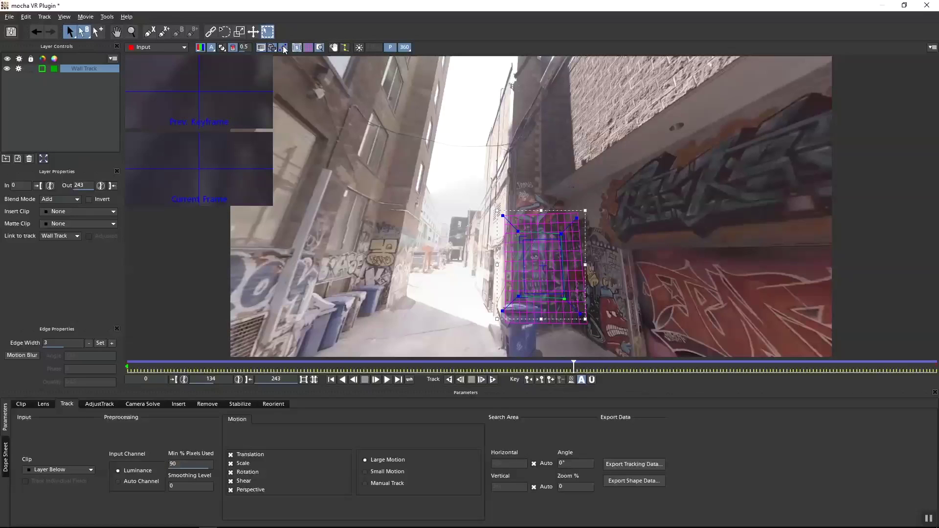
left_click(283, 47)
left_click_drag(523, 294, 562, 306)
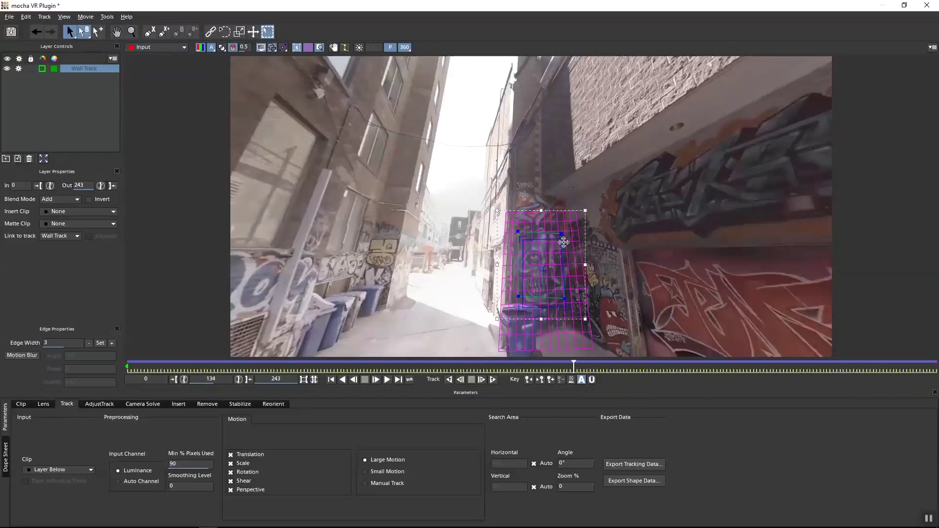
left_click_drag(562, 239, 562, 318)
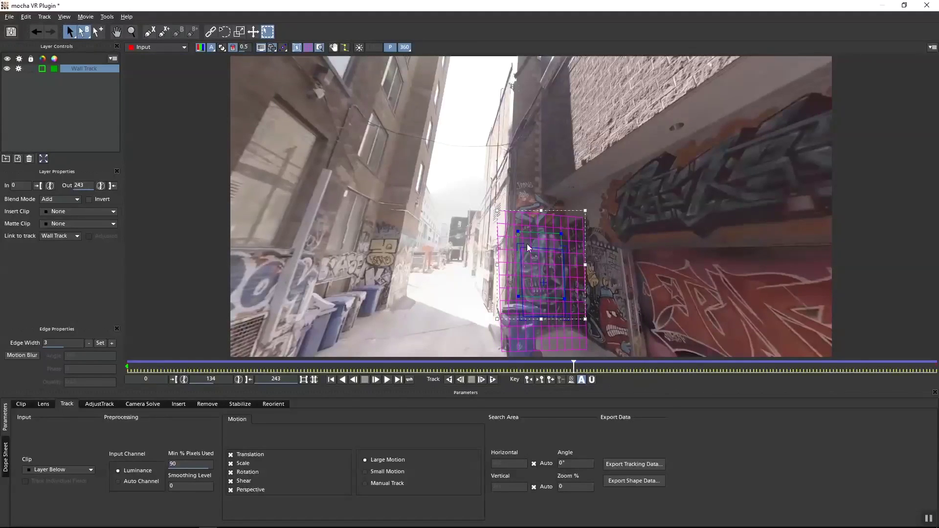
left_click(307, 46)
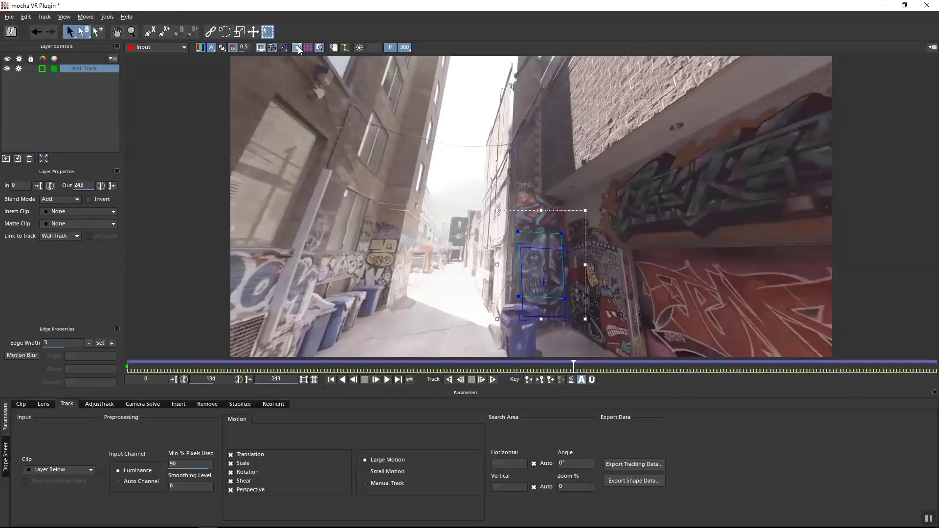
left_click(298, 46)
left_click(281, 48)
Import Starwars.png as the Wall Track insert clip and scrub to check it tracks
left_click(70, 212)
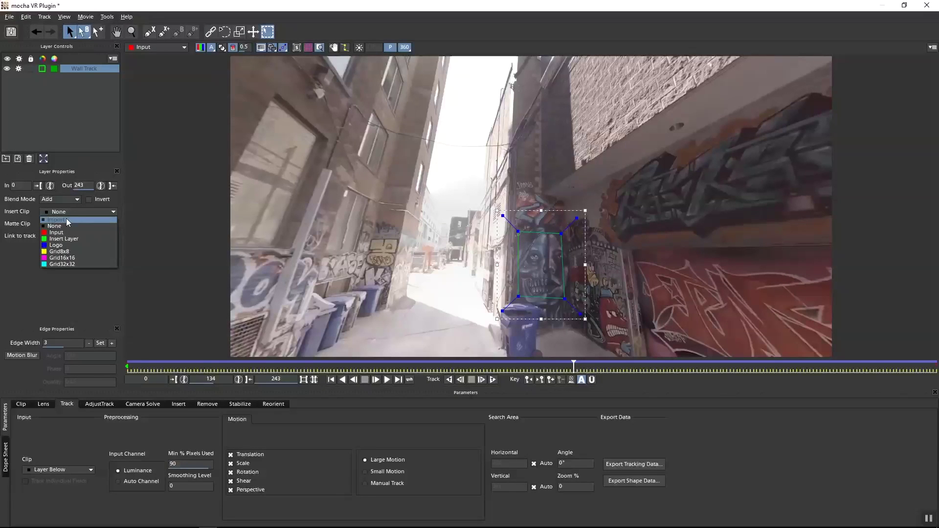
left_click(66, 220)
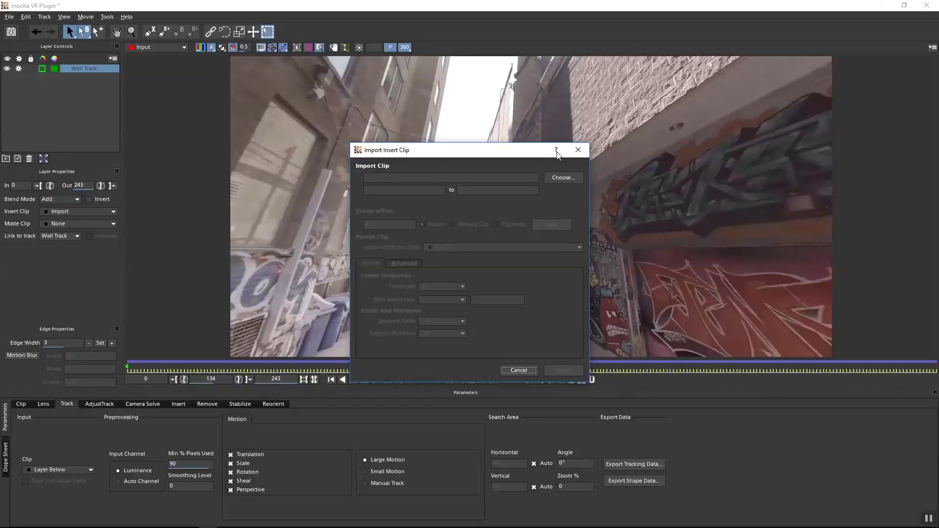
left_click(558, 177)
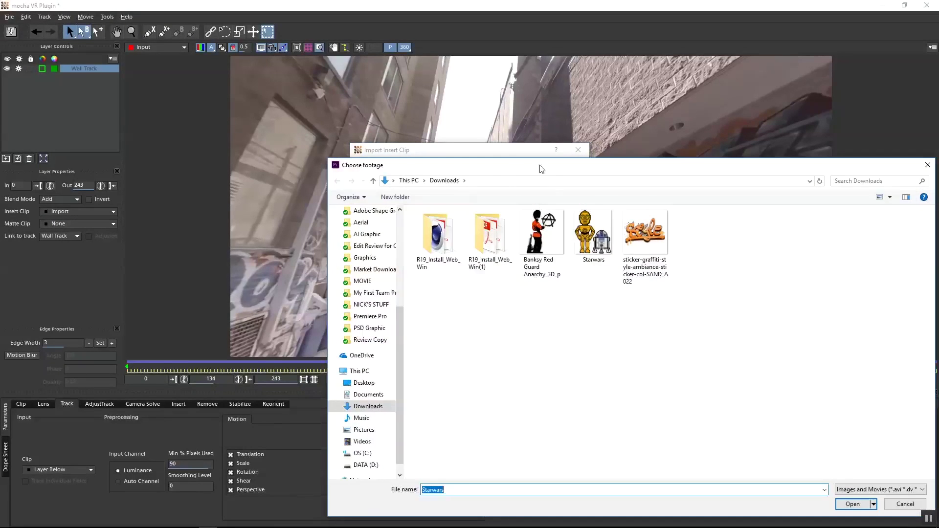
left_click(586, 234)
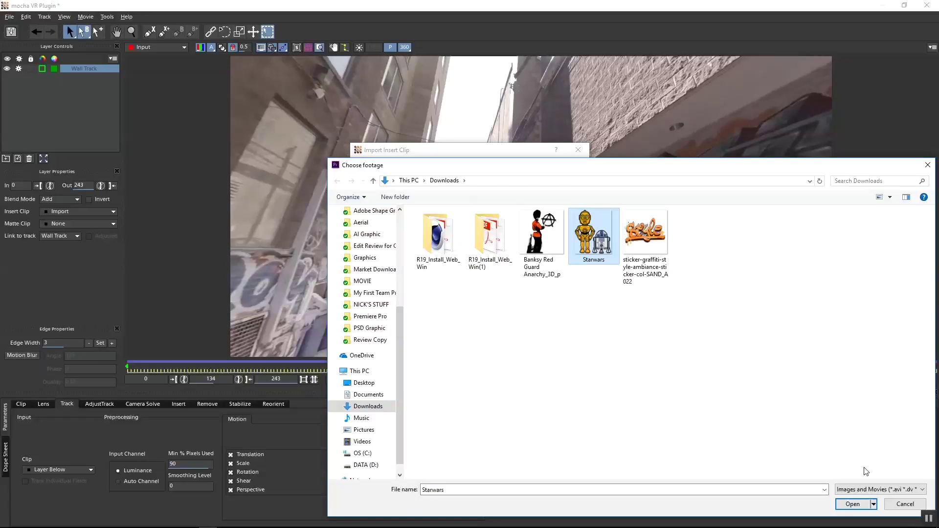
left_click(852, 504)
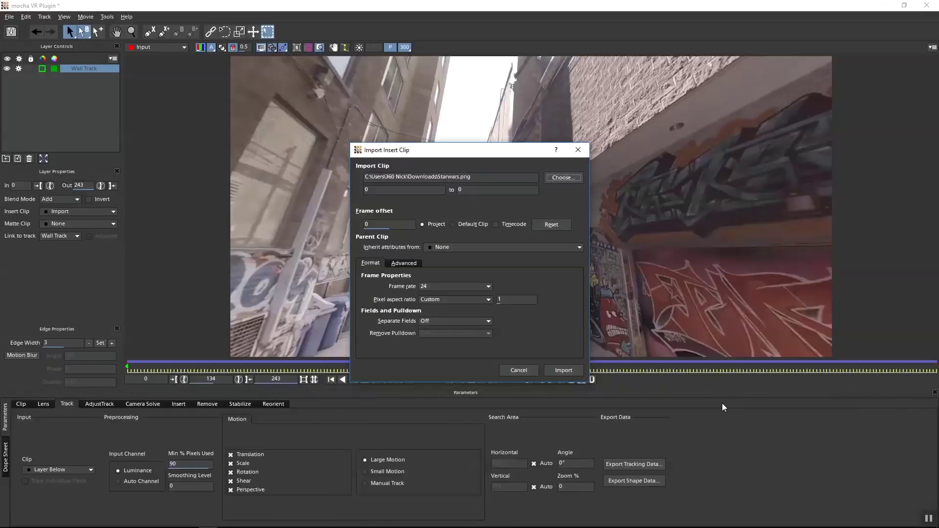
left_click(565, 371)
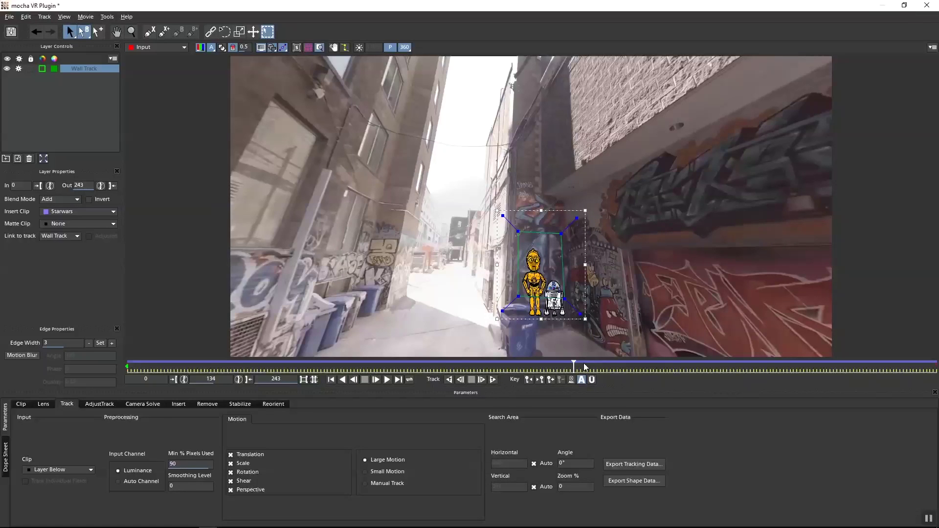
left_click_drag(583, 363, 129, 371)
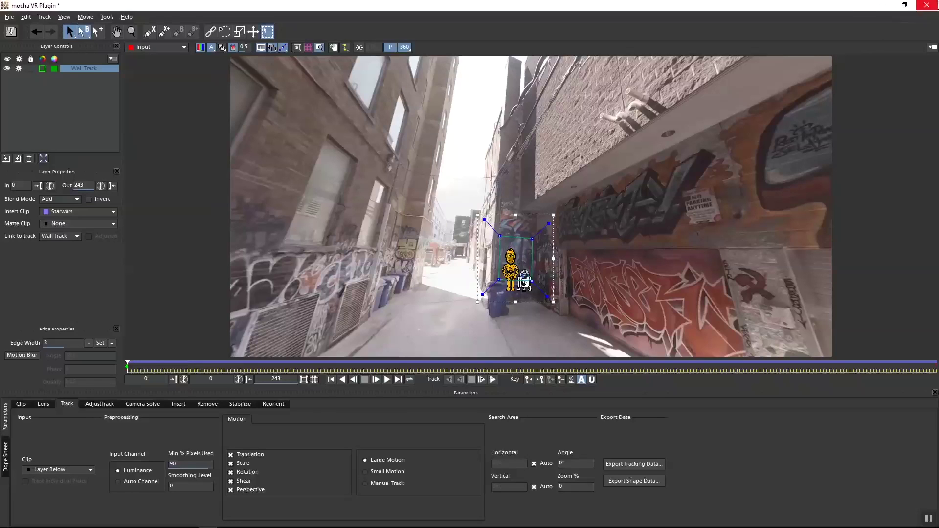
Close Mocha VR saving changes, then duplicate Graf_nohandle.mp4 from V2 onto V3
left_click(931, 6)
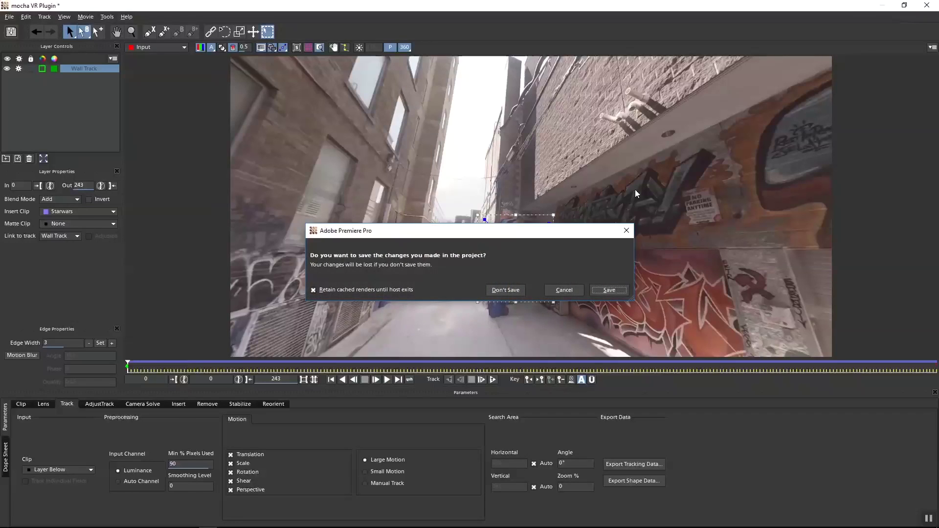
left_click(605, 289)
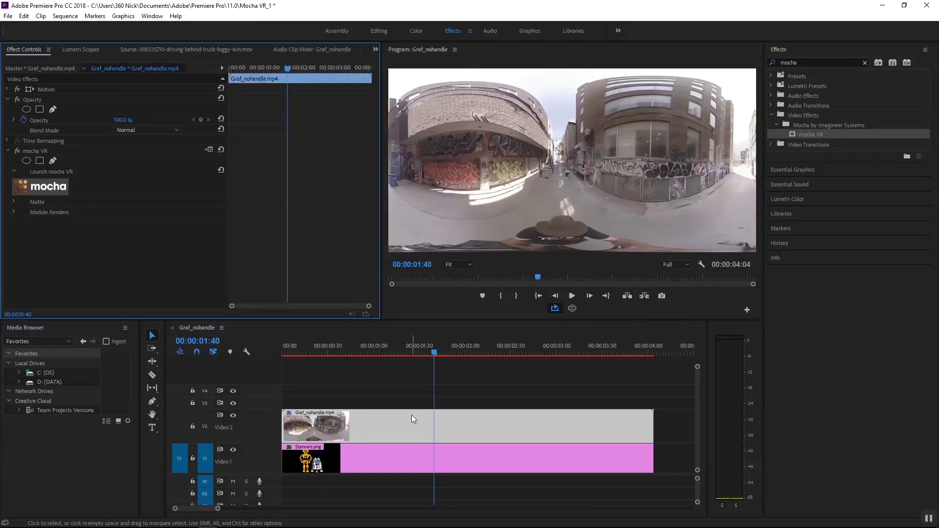
left_click(410, 416)
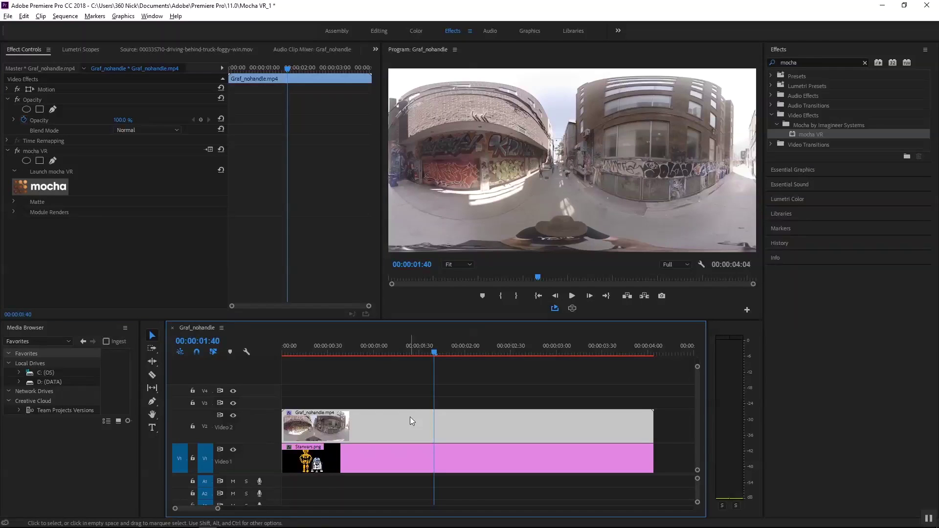
left_click_drag(410, 417, 414, 400)
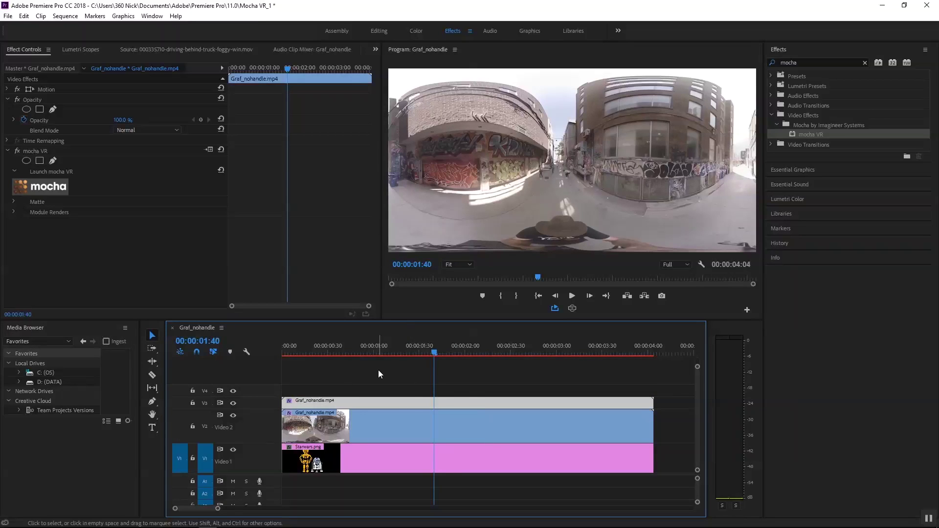
Enable mocha VR rendering with Video 1 as the insert layer and the Insert: Cutout module
left_click(13, 212)
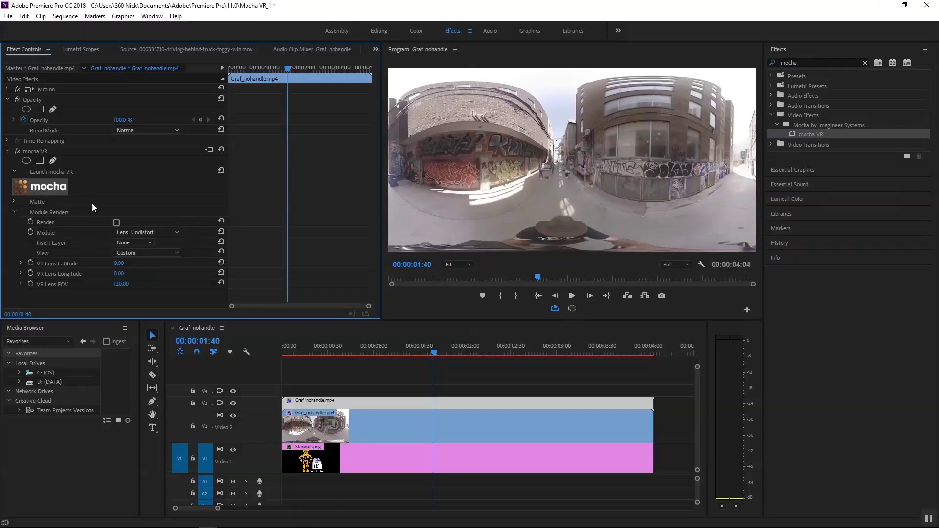
left_click(116, 222)
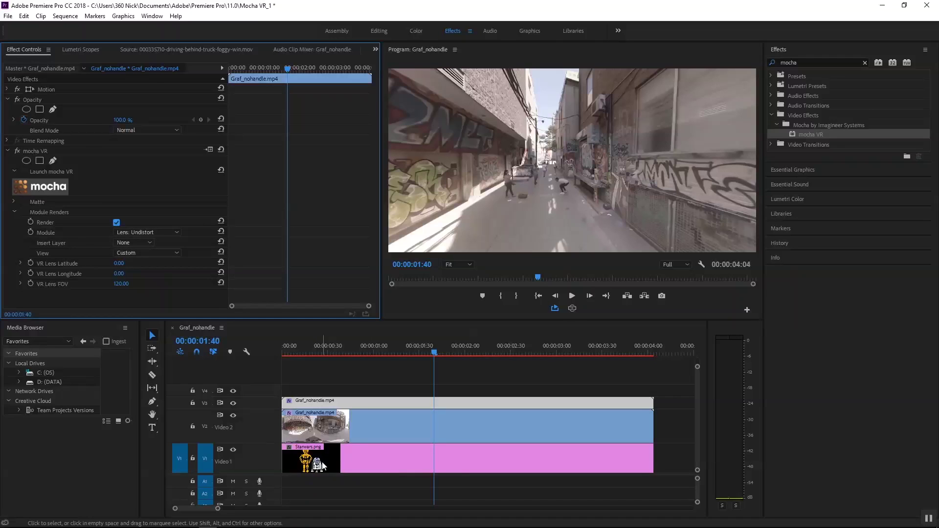
left_click(146, 244)
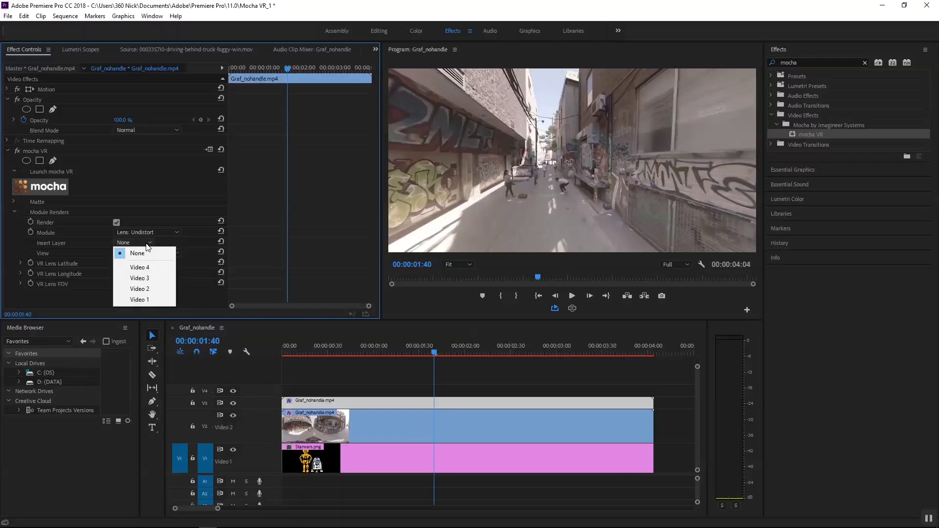
left_click(135, 300)
left_click(145, 232)
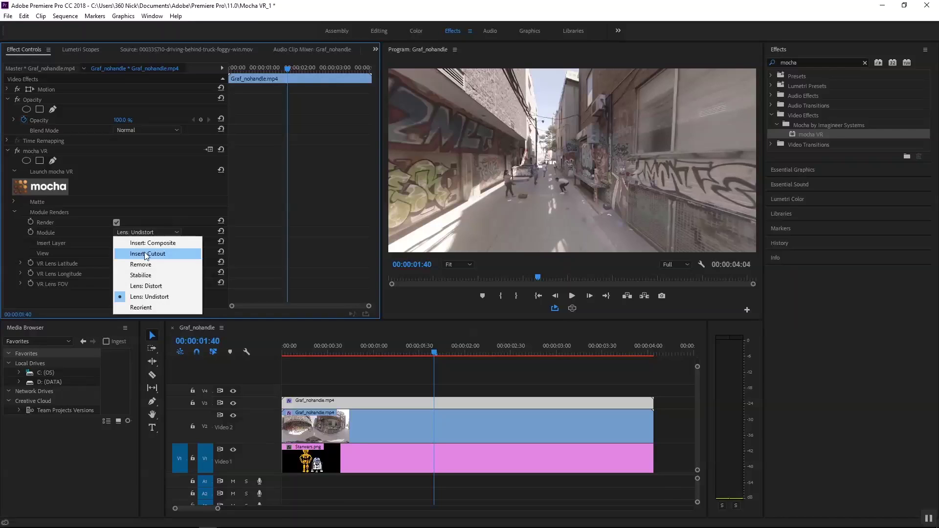
left_click(146, 254)
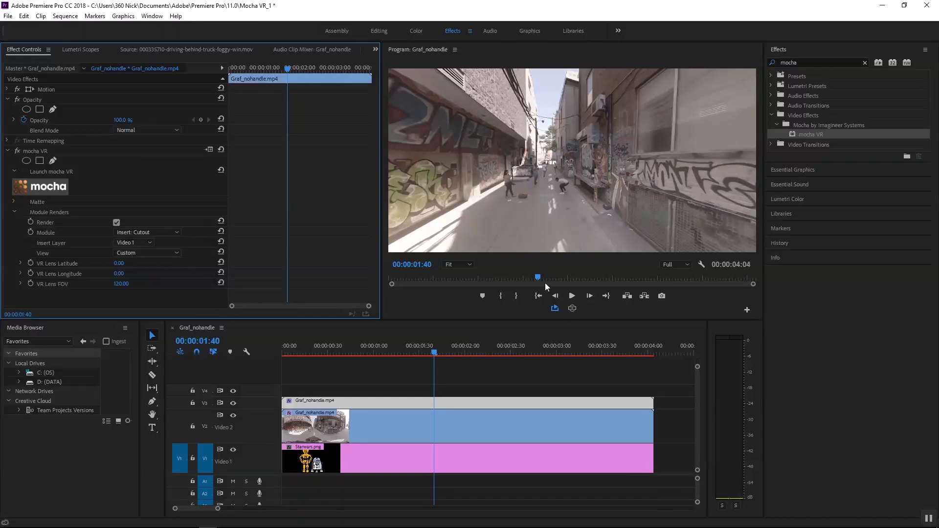
left_click(530, 190)
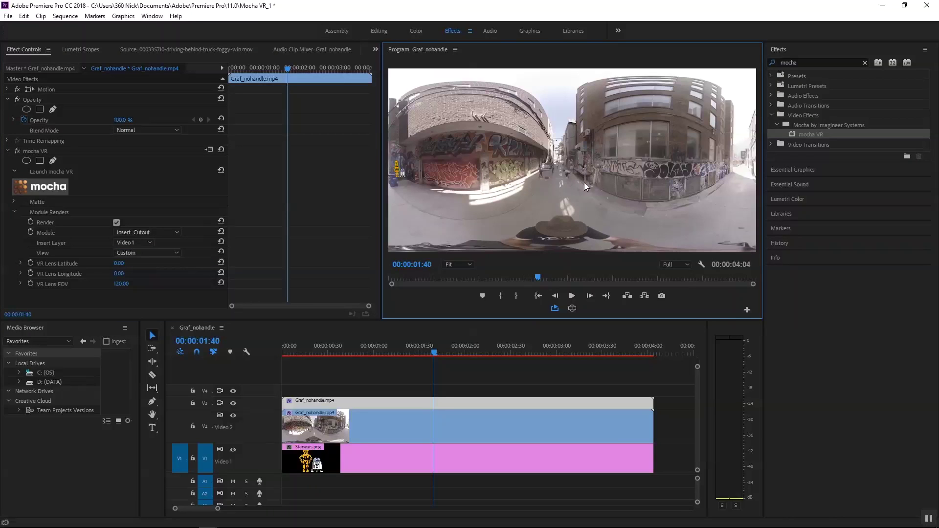
Turn on VR video display and look around the alley toward the C-3PO and R2-D2 figures
left_click(572, 308)
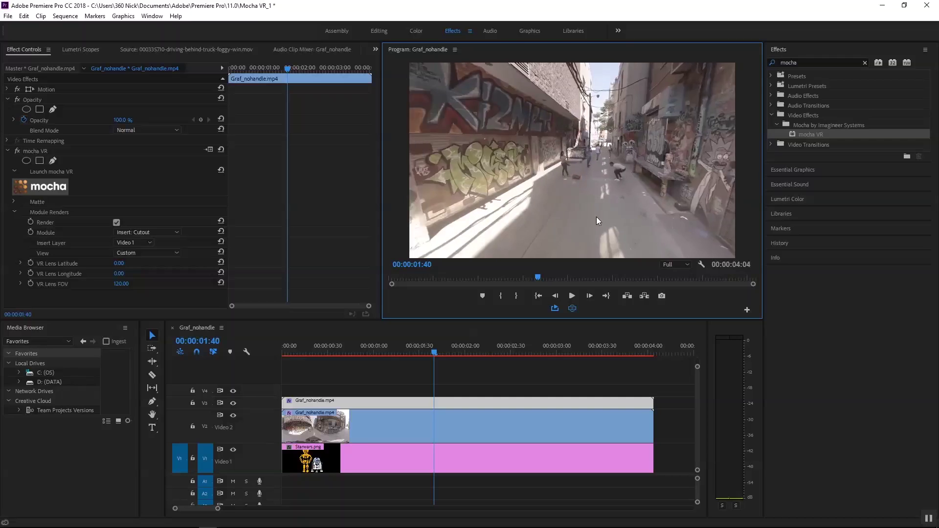
left_click_drag(597, 217, 723, 215)
left_click_drag(579, 189, 628, 199)
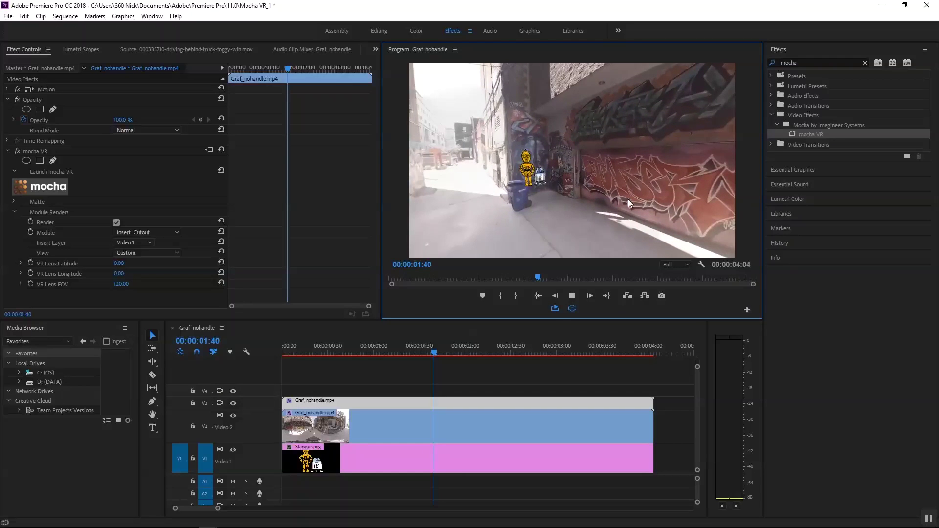
Toggle track V2 off and on around 00:00:03:48, then switch to the Color workspace
left_click(233, 416)
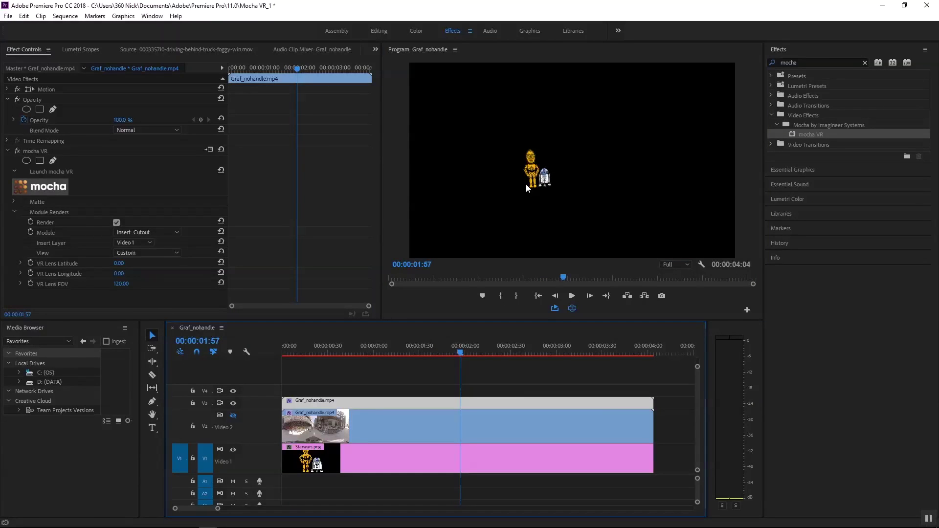
left_click(630, 342)
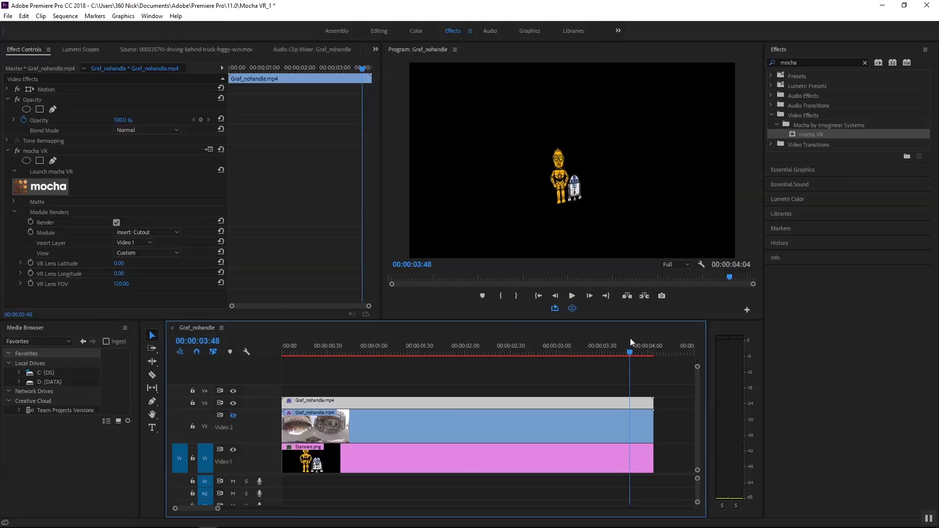
left_click(232, 415)
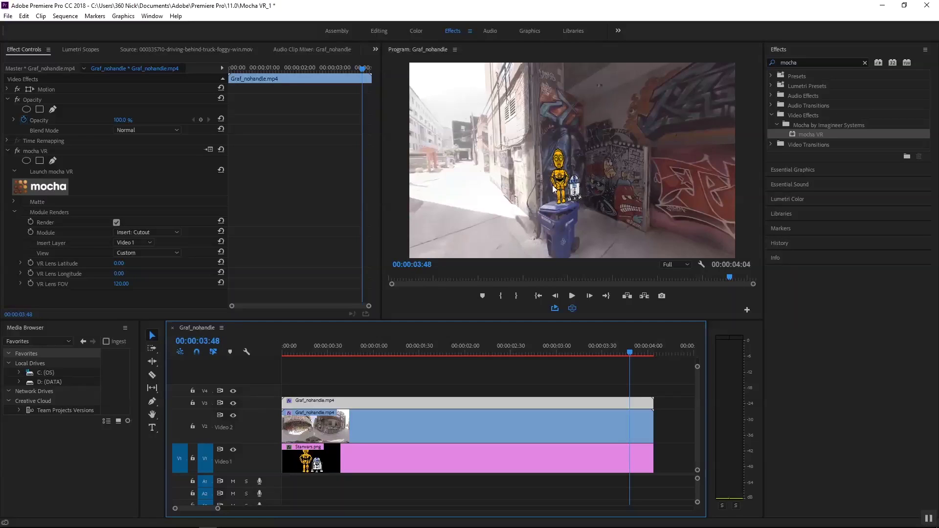
left_click(421, 30)
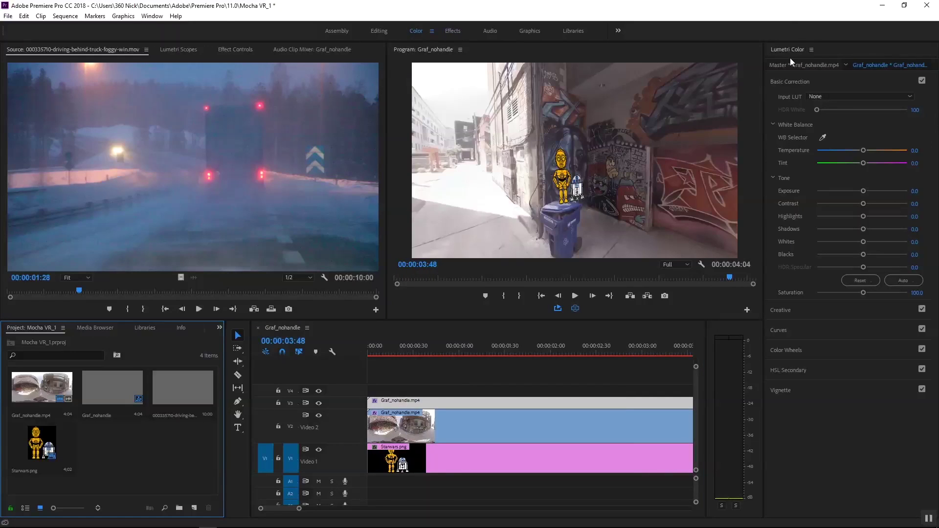
At 00:00:01:45, set the alley clip's Lumetri Exposure to -0.9, Shadows -13.5 and Blacks -22.2
left_click(528, 346)
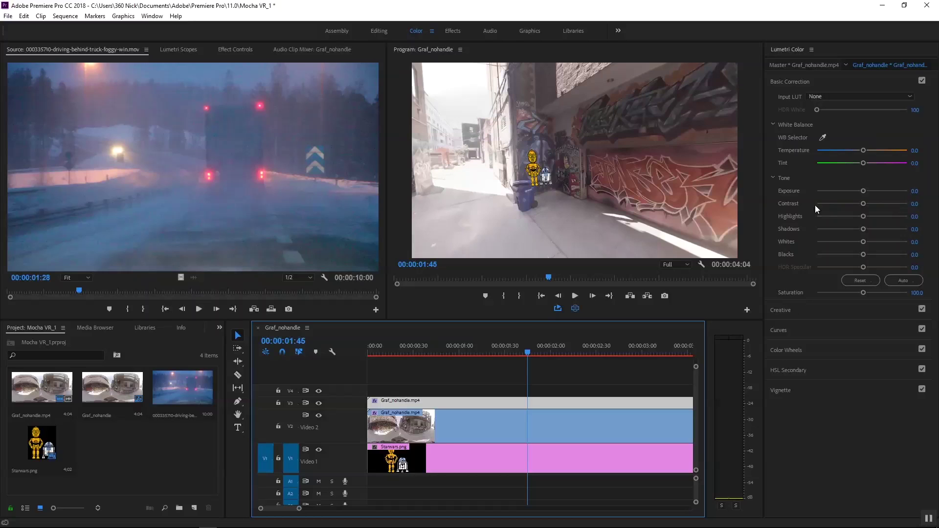
left_click_drag(863, 189, 856, 190)
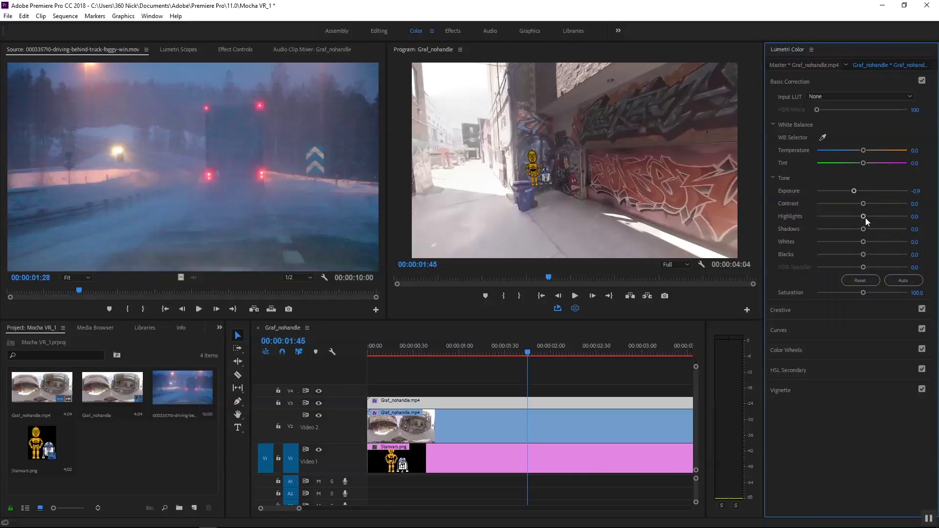
left_click_drag(864, 230, 851, 252)
left_click(808, 83)
Browse the Lumetri Creative looks and apply Fuji ETERNA 250D Kodak 2395
left_click(789, 101)
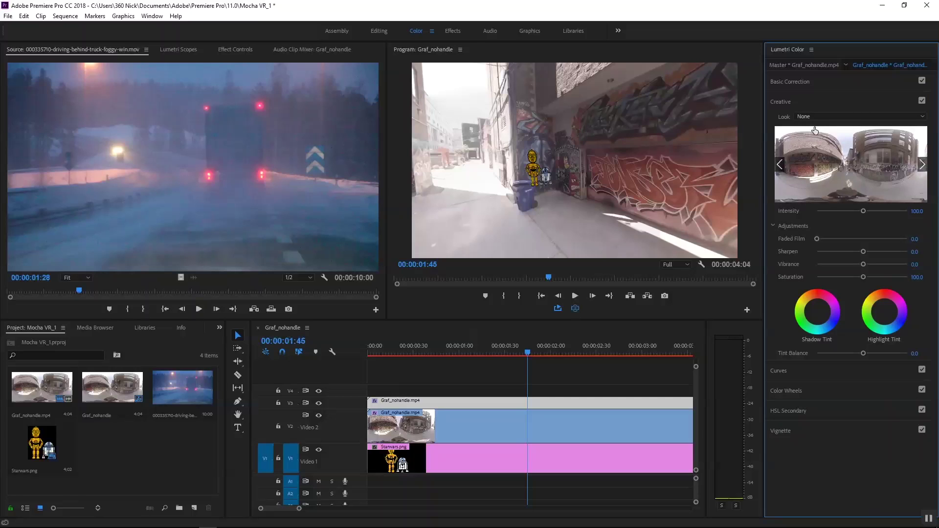
left_click(923, 167)
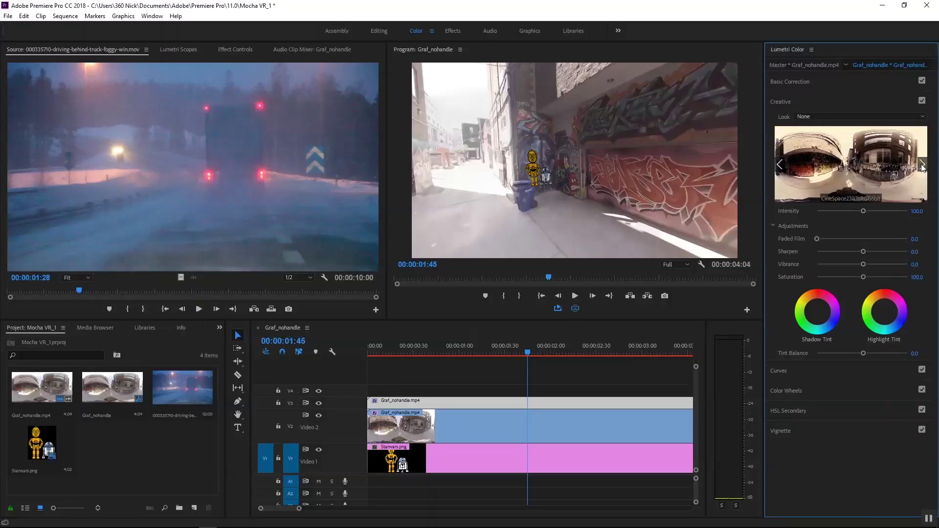
left_click(923, 166)
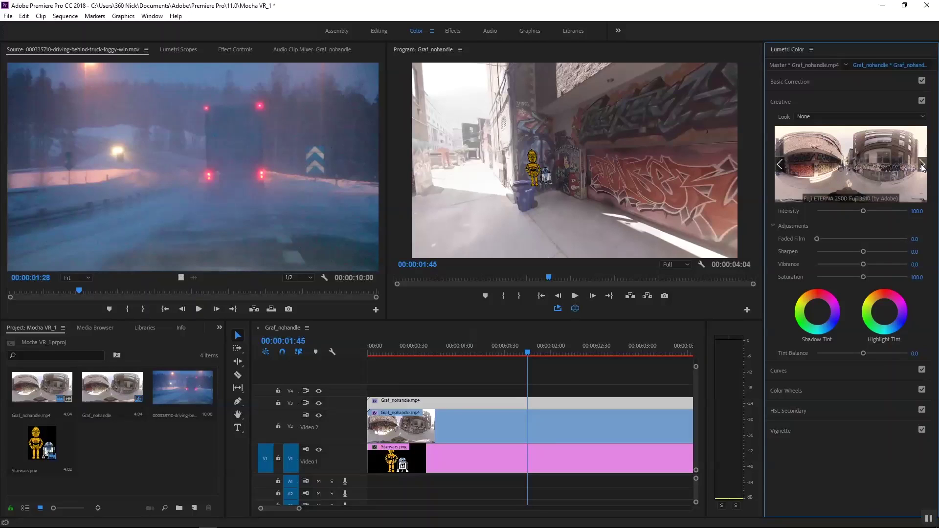
left_click(922, 166)
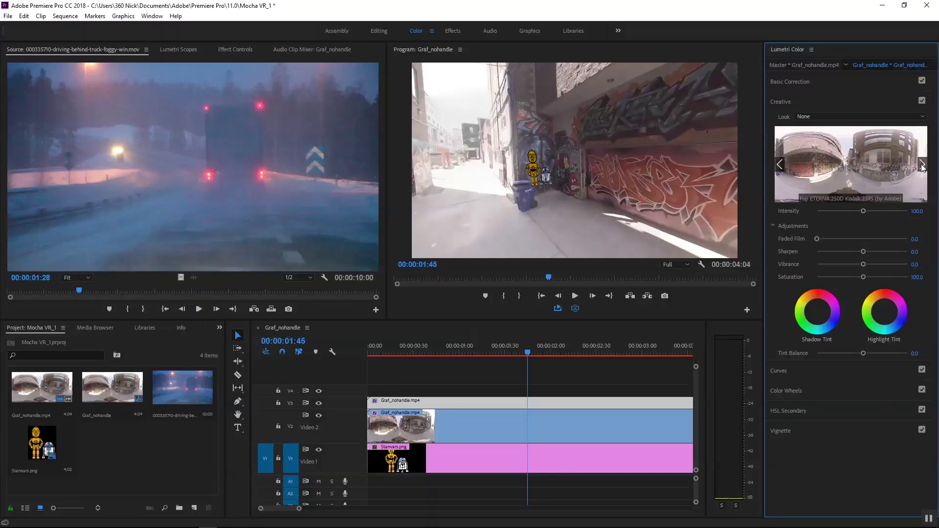
left_click(923, 167)
left_click(781, 166)
left_click(850, 149)
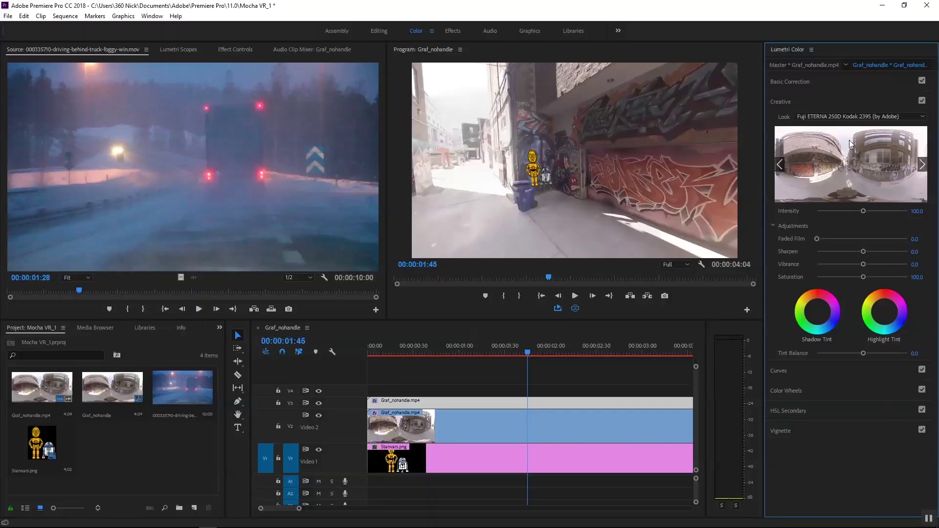
Set the look's Intensity to 60.5, Faded Film 90.8, Vibrance 34.1 and Saturation 69.2
mouse_move(863, 209)
left_mouse_down()
mouse_move(879, 209)
mouse_move(846, 210)
left_mouse_up()
left_click_drag(816, 239, 861, 237)
mouse_move(863, 267)
left_mouse_down()
mouse_move(877, 261)
mouse_move(853, 278)
left_mouse_up()
key("shift+5")
Search the Effects panel for 'vr blur' and apply VR Blur to the alley clip
key("shift+7")
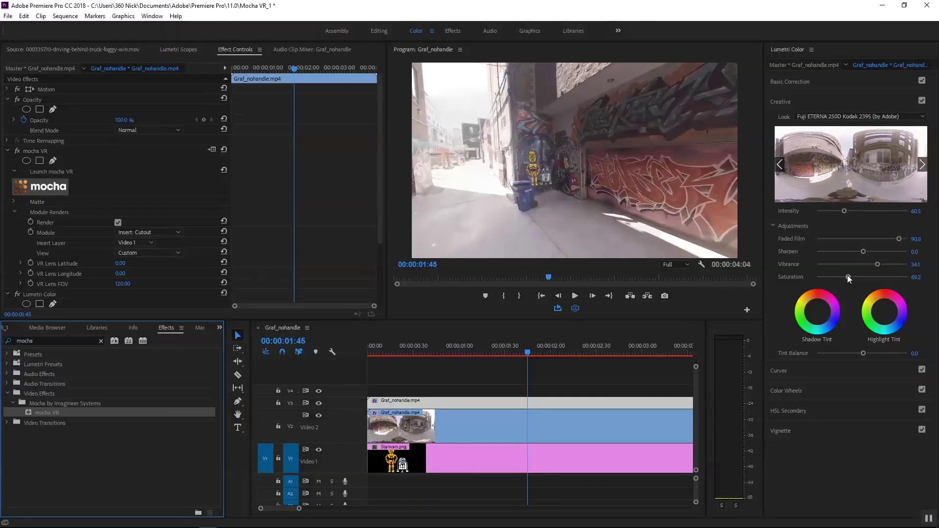
double_click(63, 344)
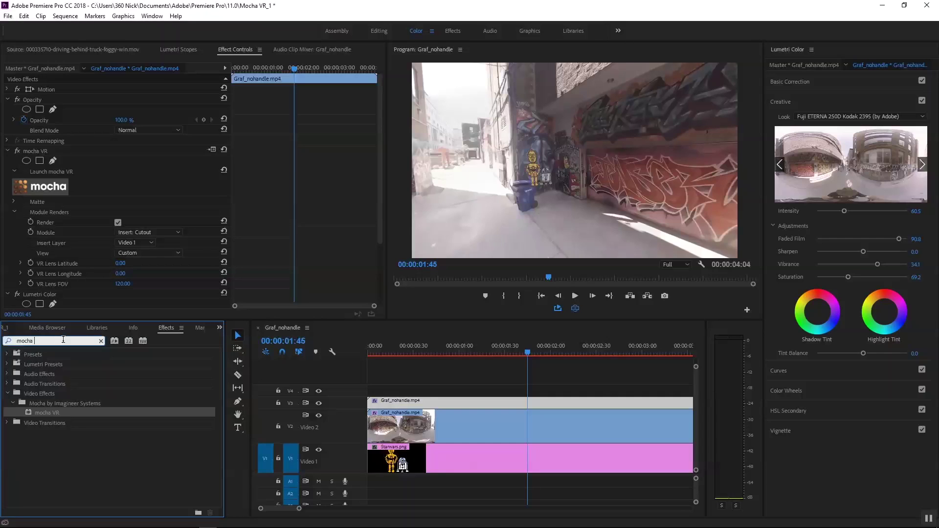
type("vr blur")
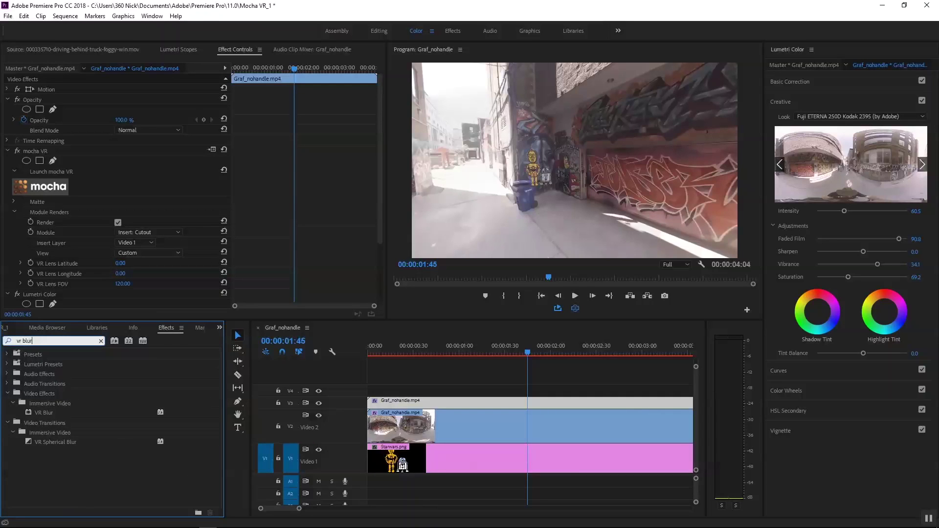
left_click_drag(44, 412, 225, 184)
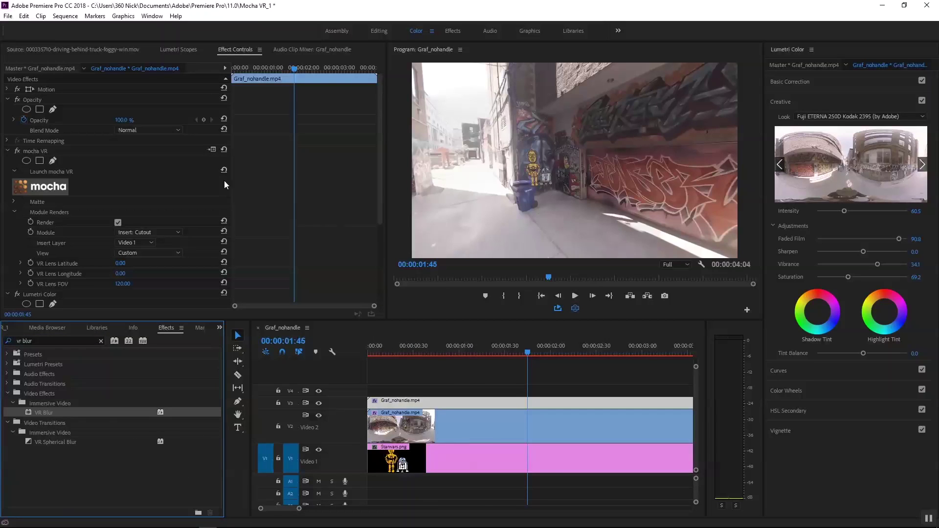
left_click(9, 152)
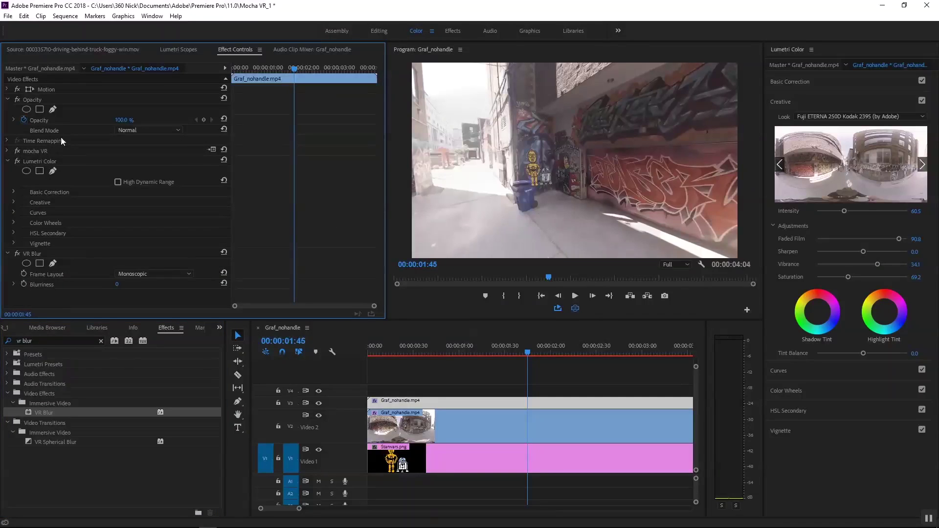
left_click(8, 161)
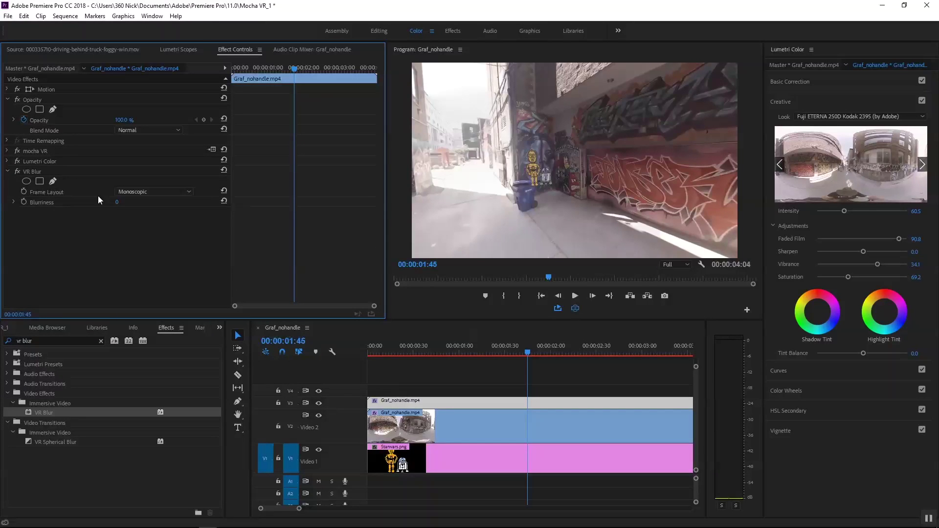
Set VR Blur's Blurriness to 2 and duplicate the alley clip onto track V4
left_click(117, 202)
type("2")
key("Return")
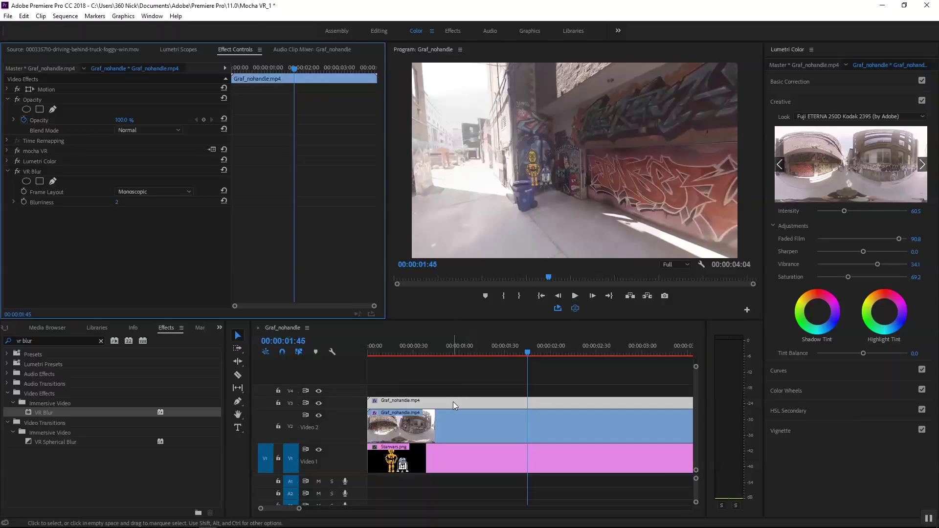
left_click_drag(453, 402, 454, 390)
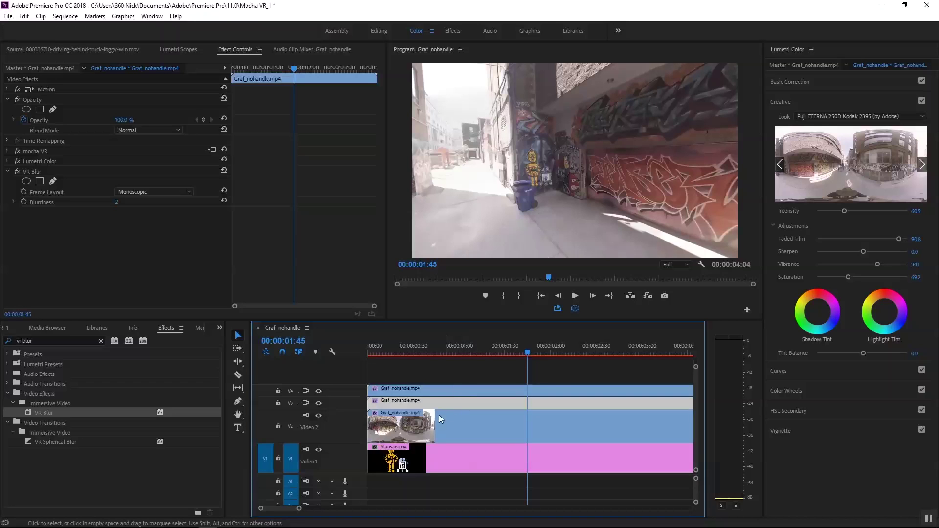
Delete the VR Blur and Lumetri Color effects from the V4 copy of the clip
left_click(480, 389)
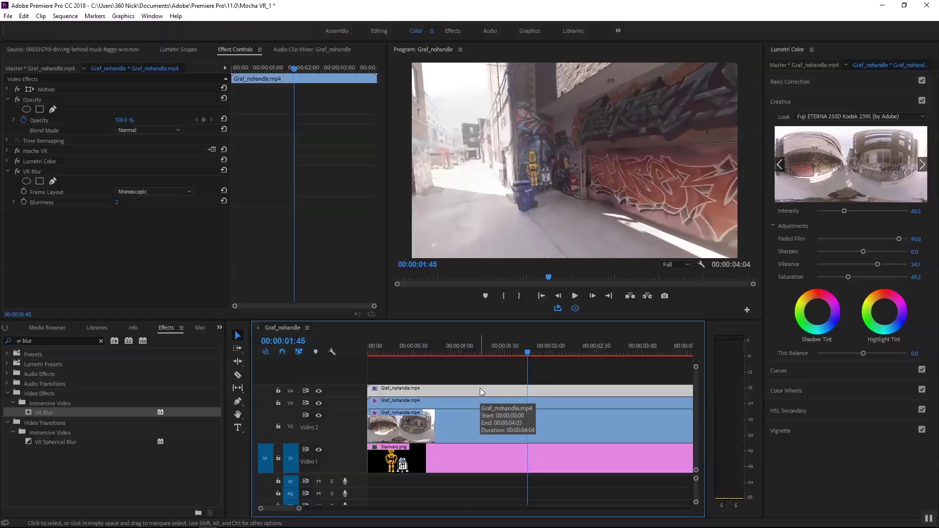
left_click(43, 173)
key("Delete")
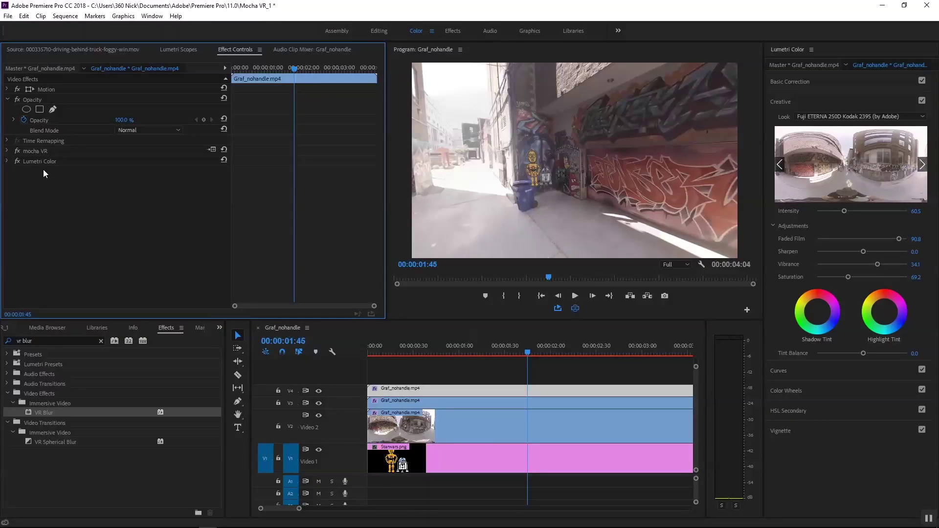
left_click(43, 161)
key("Delete")
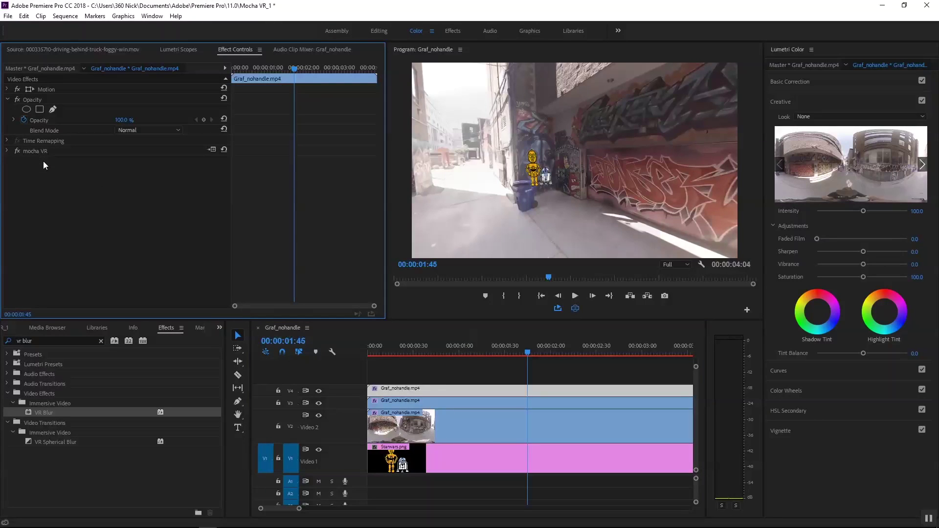
Uncheck the mocha VR Render option on the copied clip
left_click(7, 151)
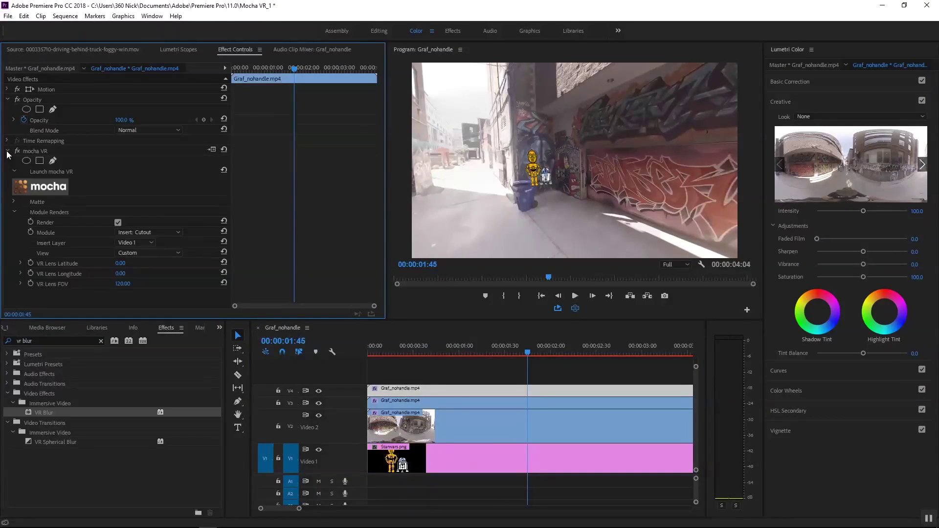
left_click(118, 222)
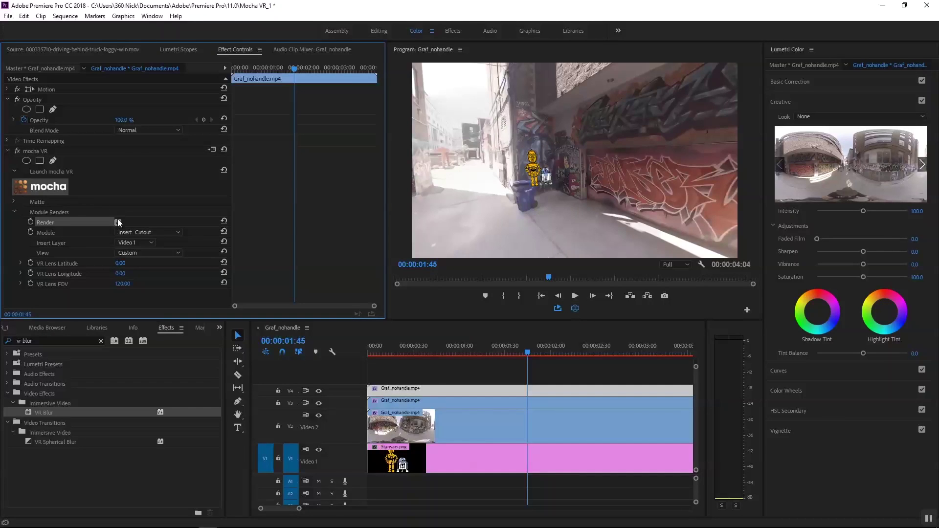
left_click(119, 222)
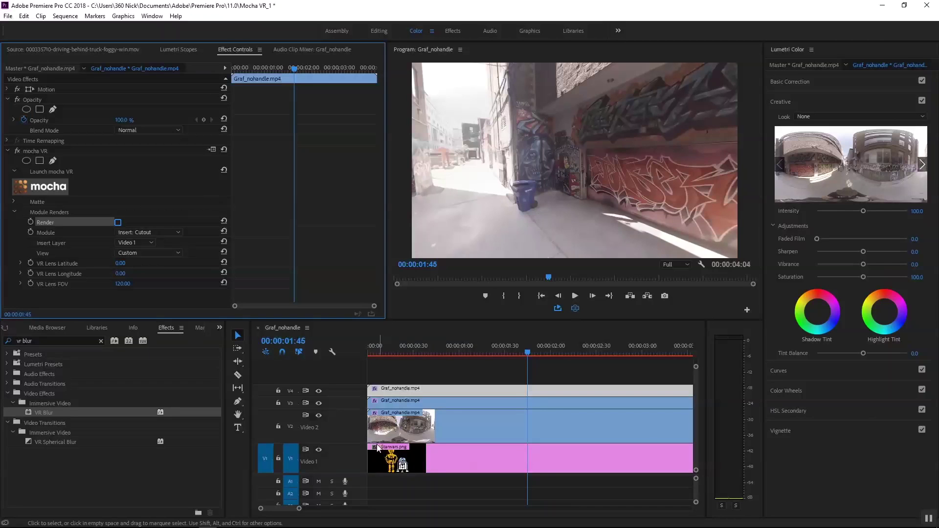
Save, reopen mocha VR on the copy, set Wall Track's insert clip to None, then lock it with tracking off
key("ctrl+s")
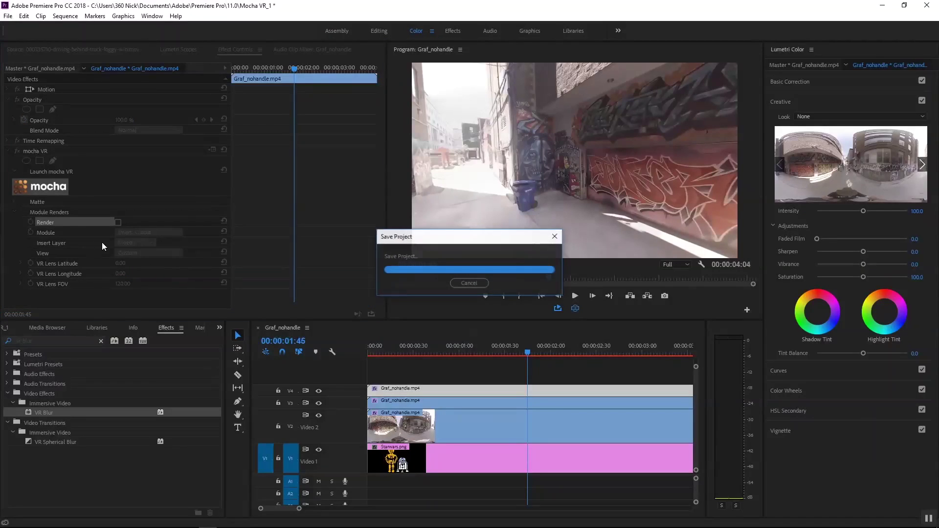
left_click(46, 189)
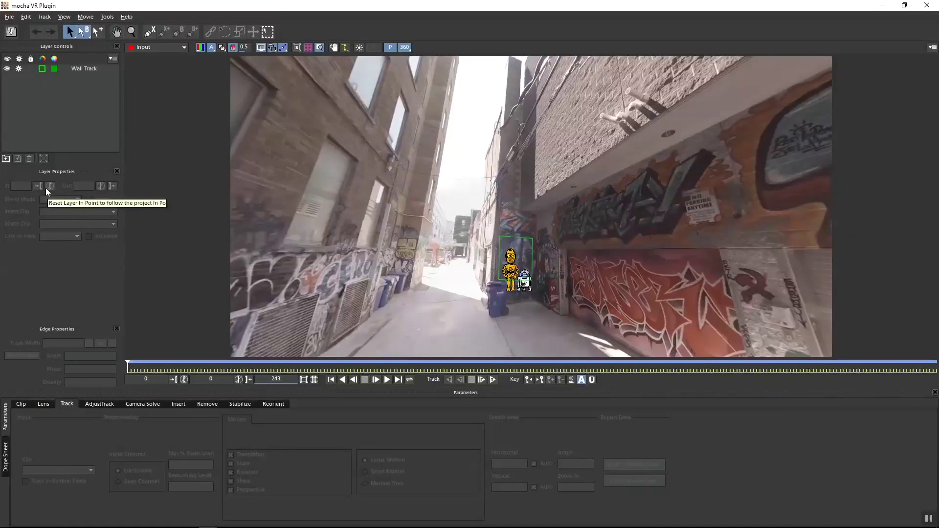
left_click(92, 69)
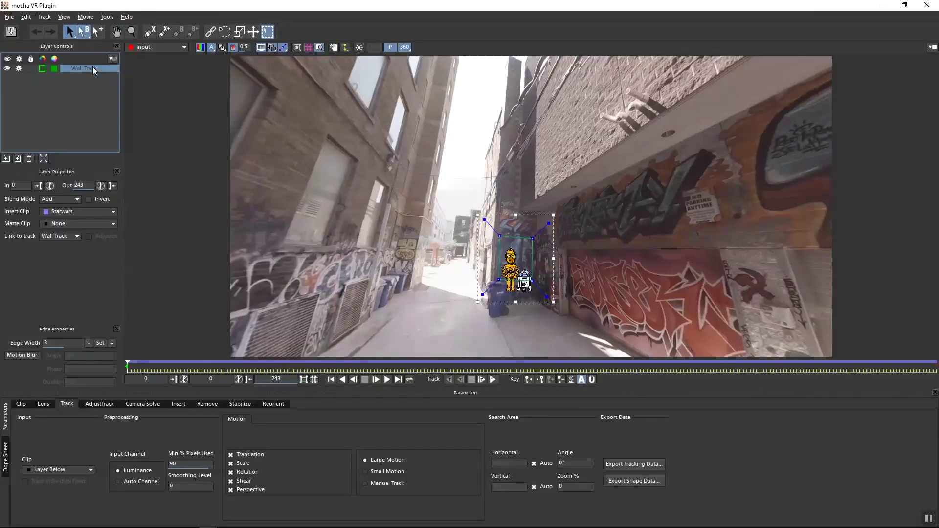
left_click(66, 212)
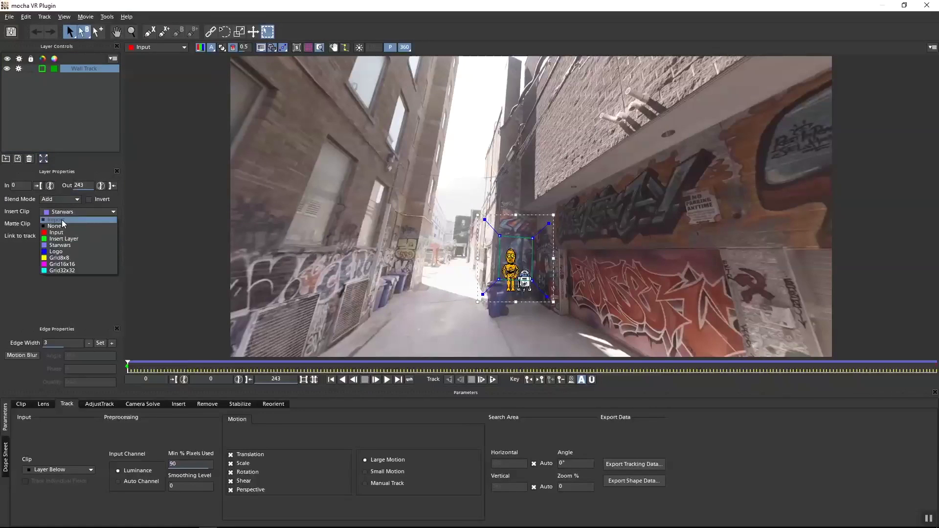
left_click(56, 226)
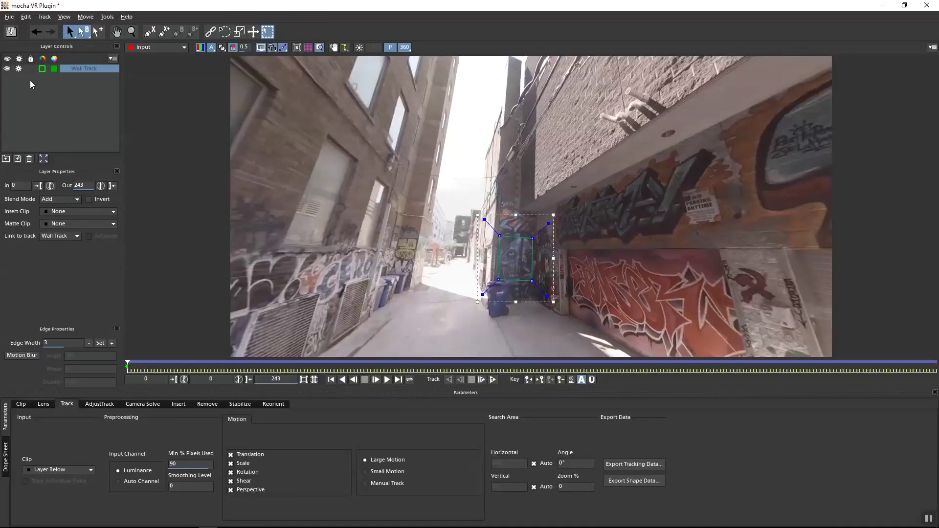
left_click(30, 68)
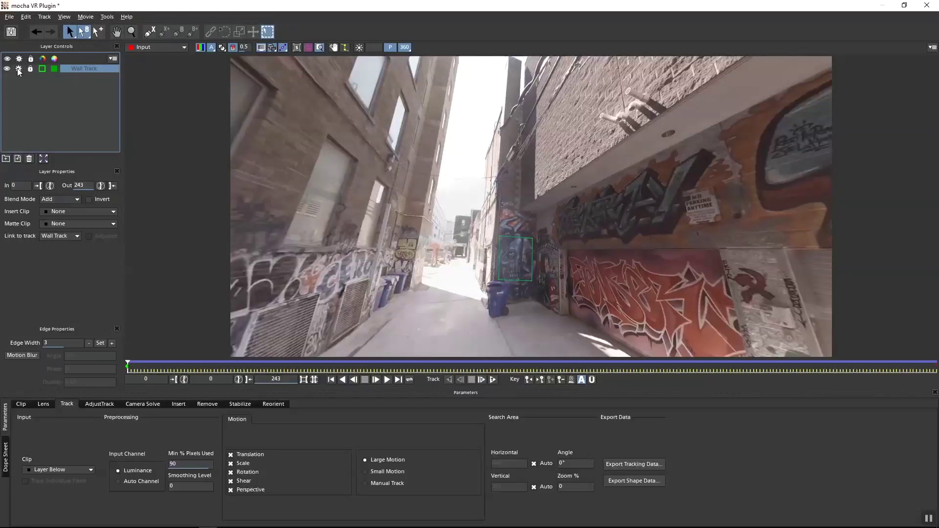
left_click(19, 69)
Draw an X-Spline shape around the recycling bin as Layer 2 and display its matte
left_click(149, 34)
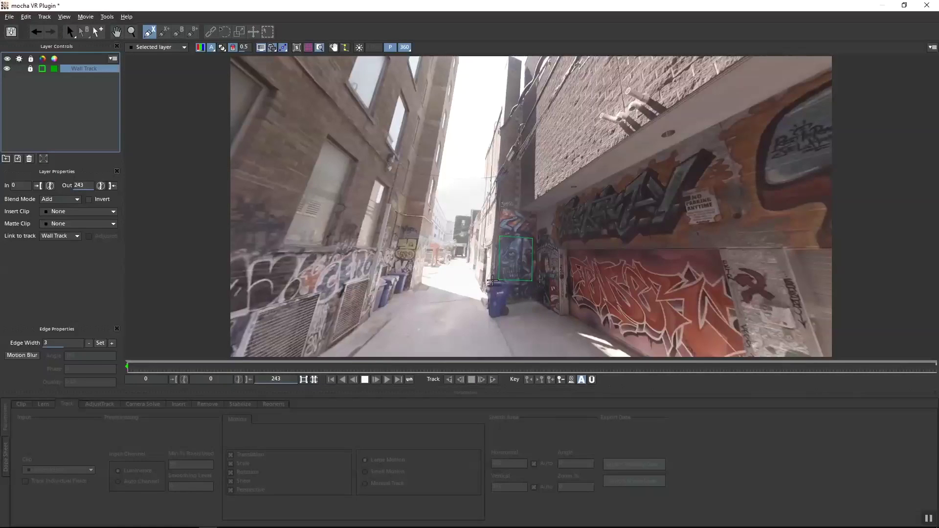
left_click(493, 280)
left_click_drag(509, 285, 490, 279)
left_click(489, 292)
right_click(490, 279)
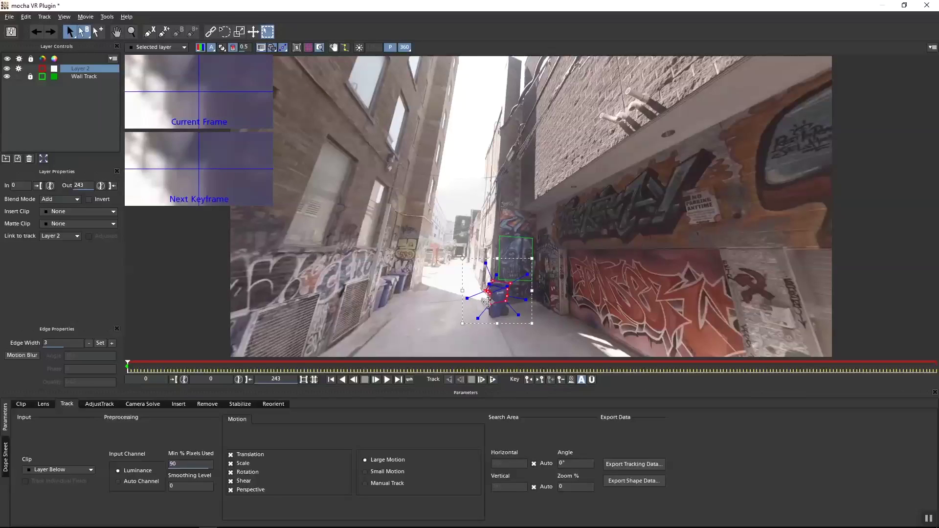
left_click_drag(490, 300, 489, 301)
key("ctrl+z")
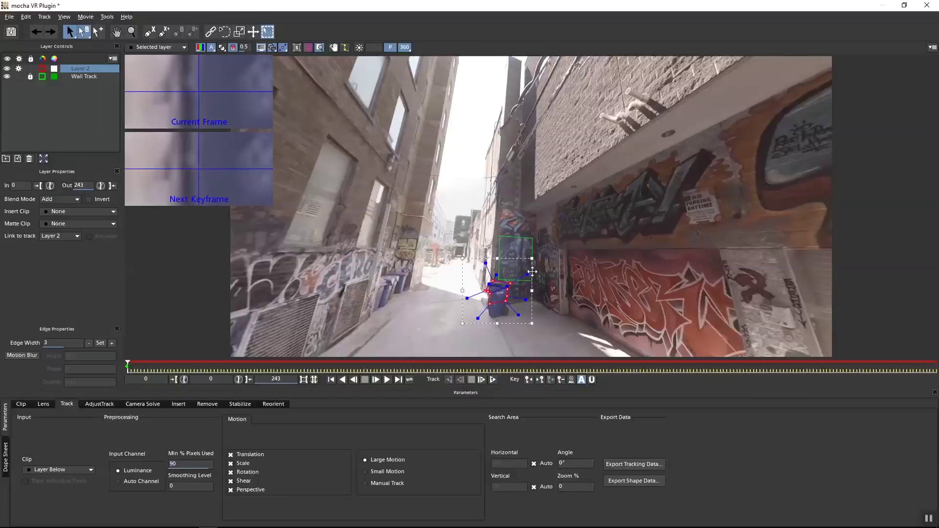
left_click(222, 47)
Hide the matte and rename Layer 2 to 'redycling Bin'
left_click(221, 47)
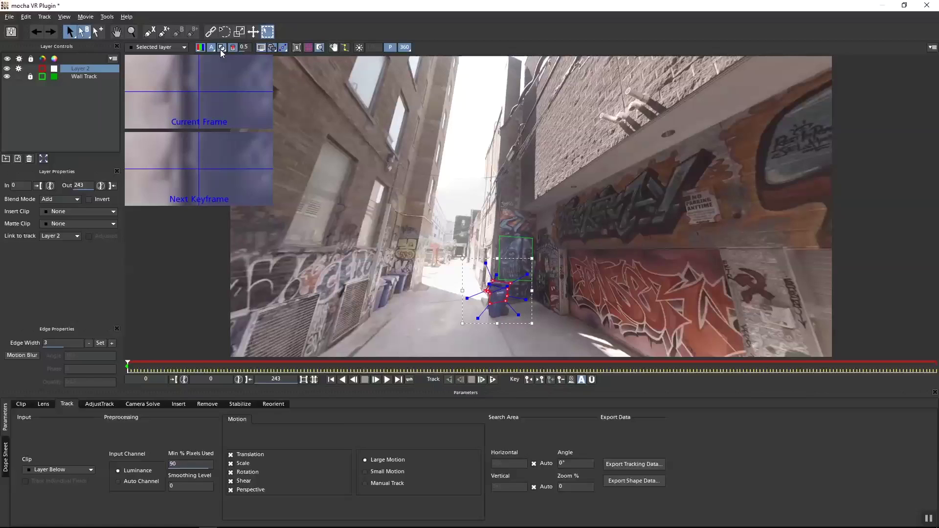
double_click(93, 69)
type("r")
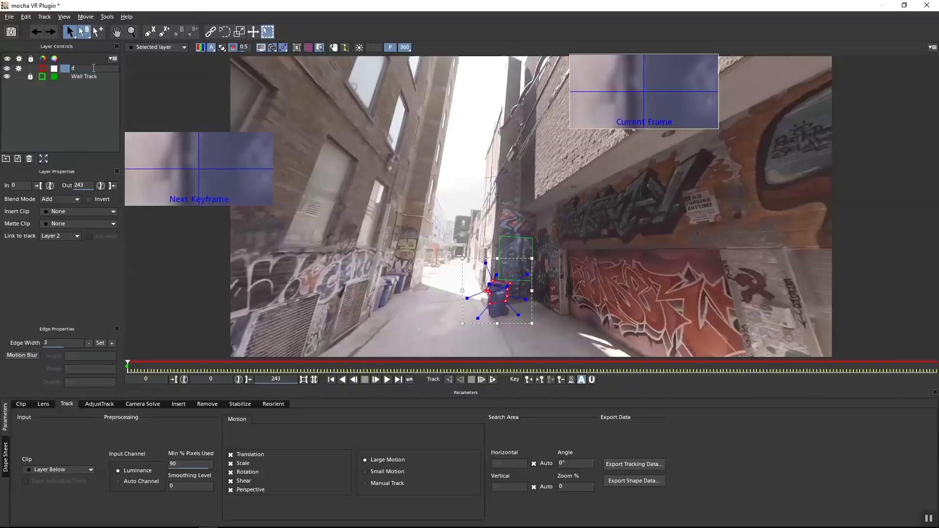
type("edycling Bin")
key("Return")
Set the layer's two colour swatches to blue-violet and yellow
left_click(53, 69)
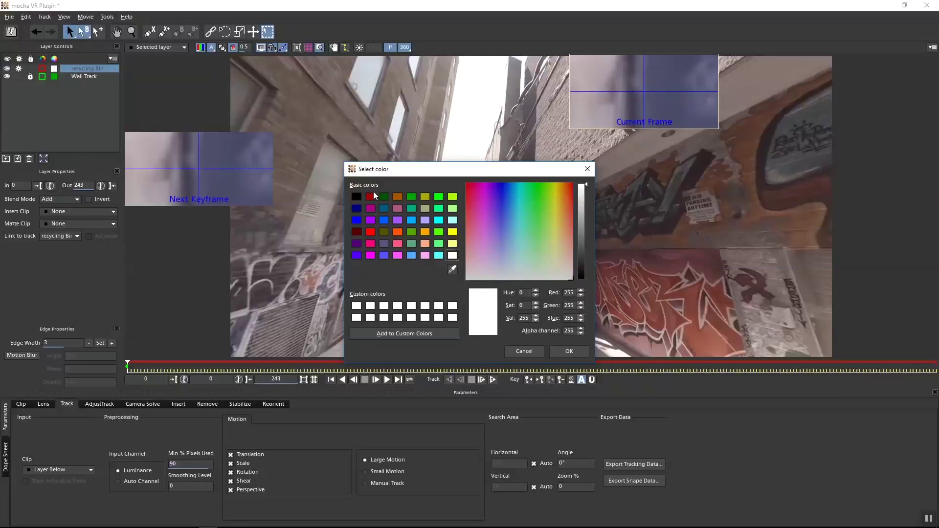
left_click(355, 256)
left_click(560, 350)
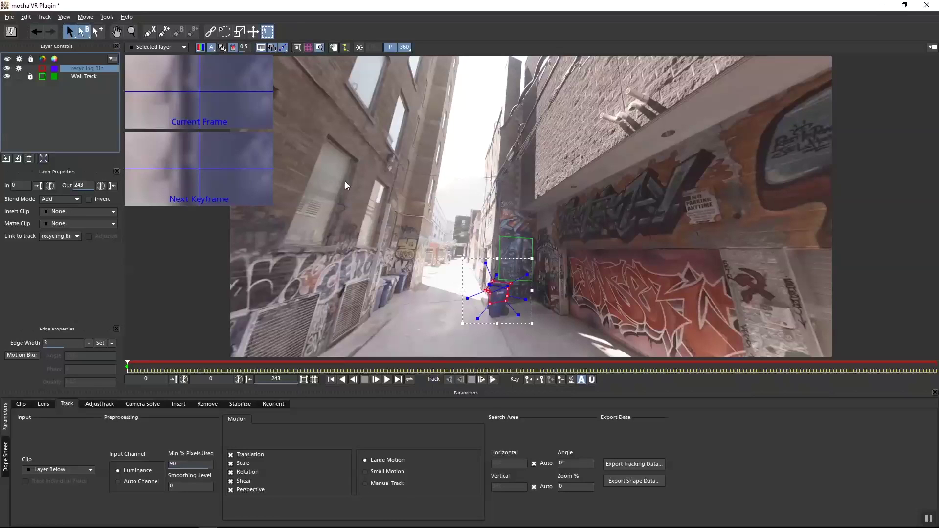
left_click(42, 69)
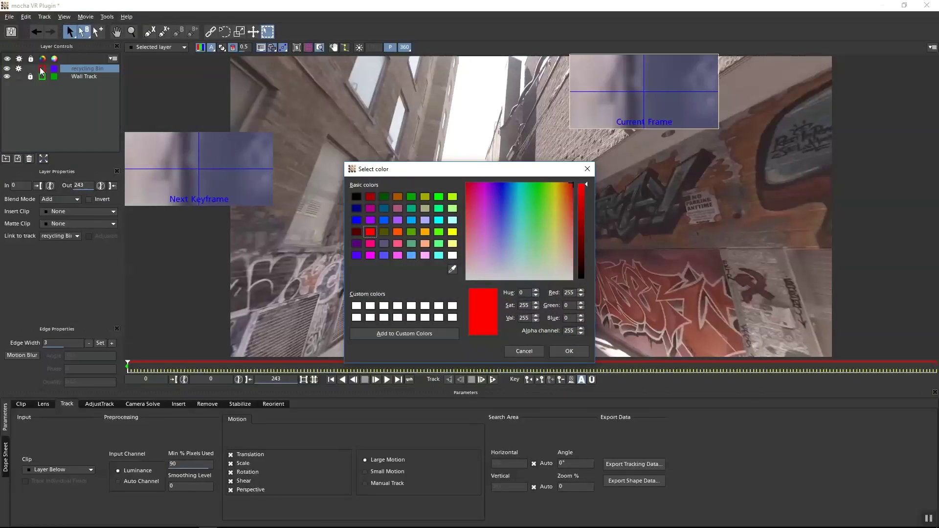
left_click(452, 231)
left_click(555, 352)
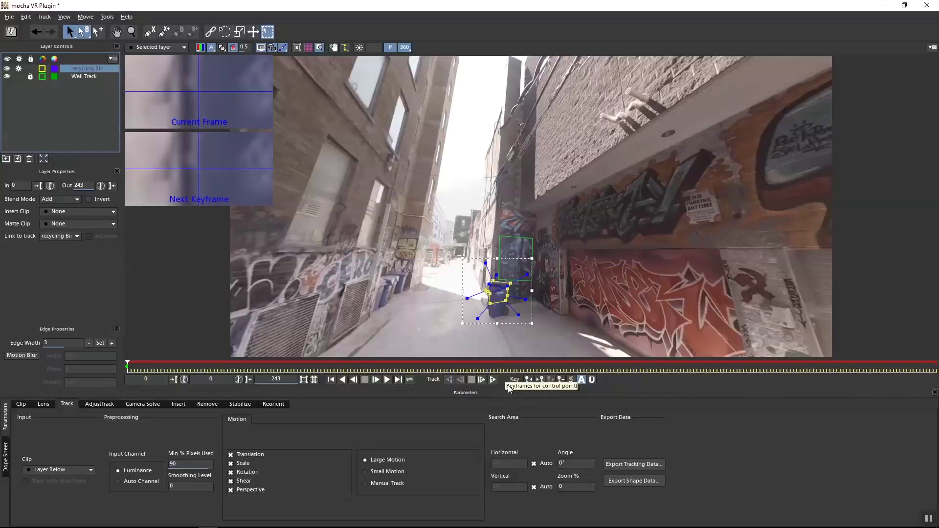
Track the recycling Bin shape forward to frame 243, fix a drifting point, and review from frame 151
left_click(493, 380)
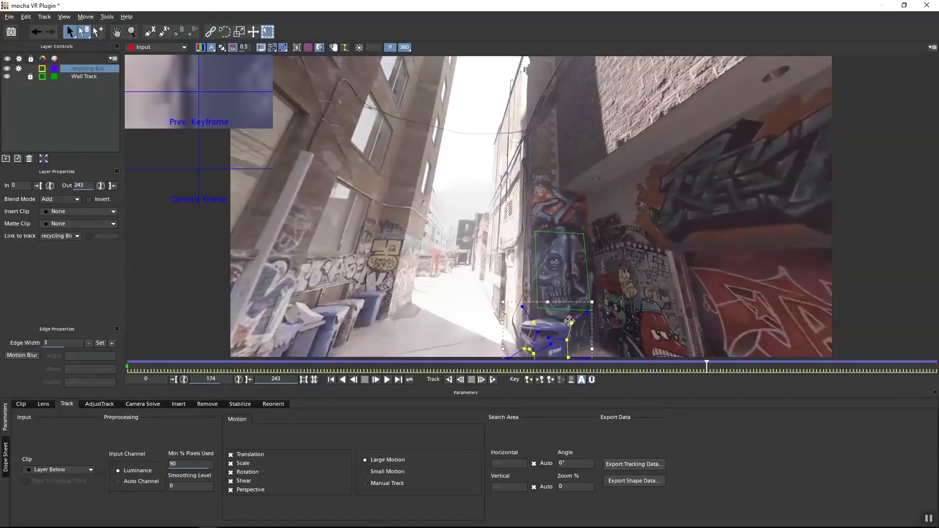
left_click_drag(573, 323, 573, 327)
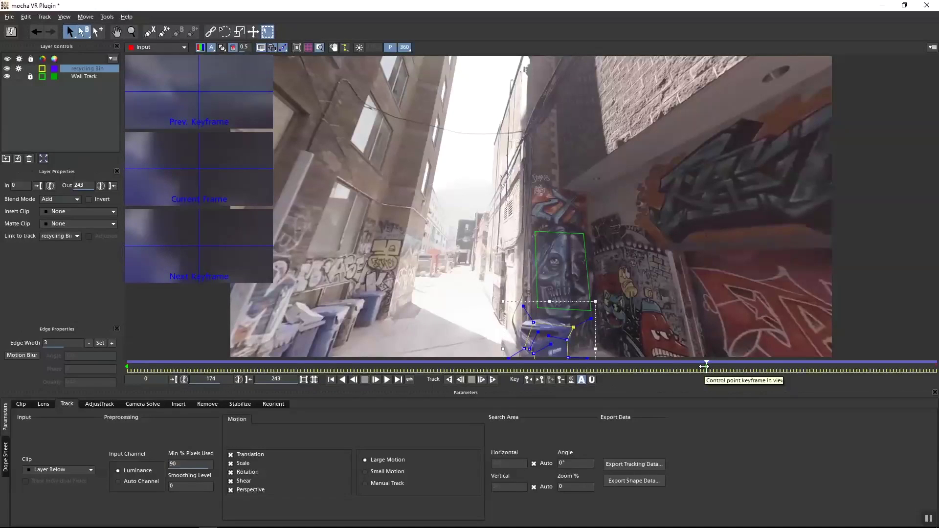
left_click_drag(704, 366, 937, 342)
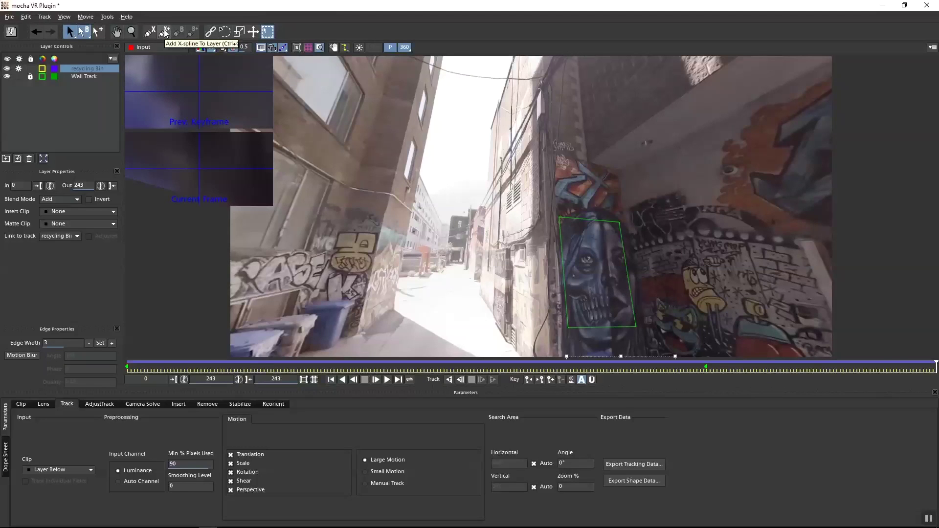
Pan the 360 view to the bins and drag a spline point onto the bin's corner at frame 243
left_click(117, 32)
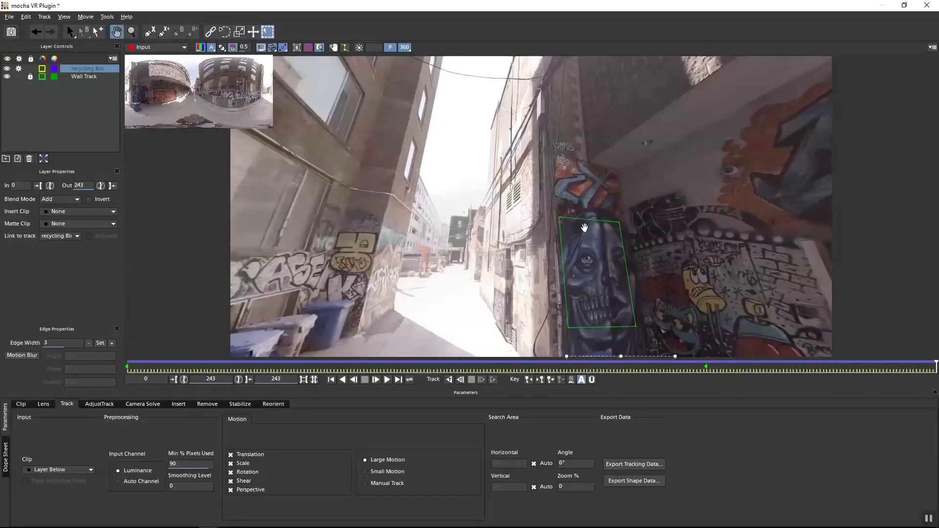
left_click_drag(653, 290, 670, 174)
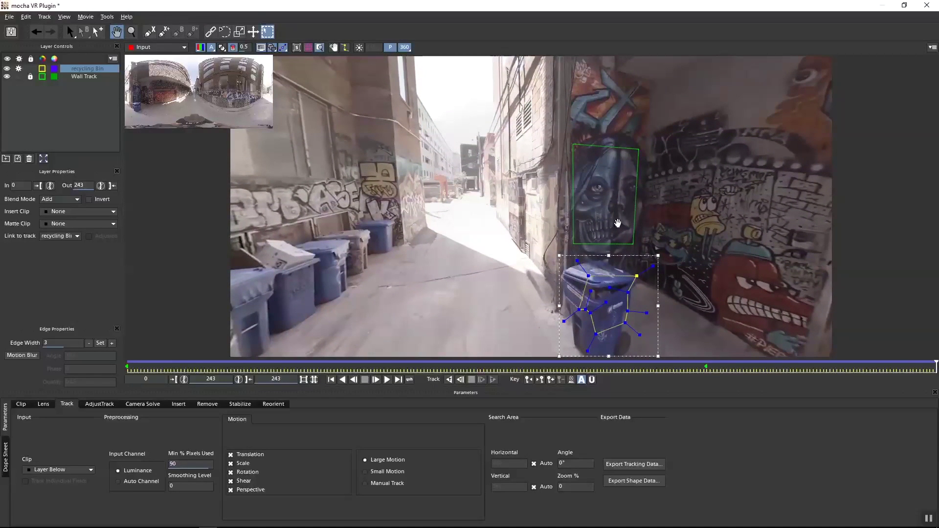
left_click(69, 31)
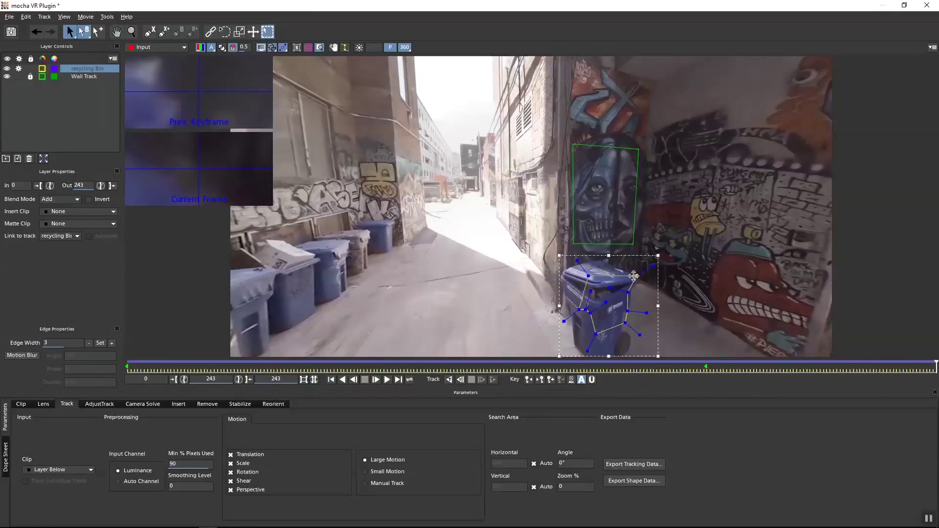
left_click_drag(633, 276, 624, 323)
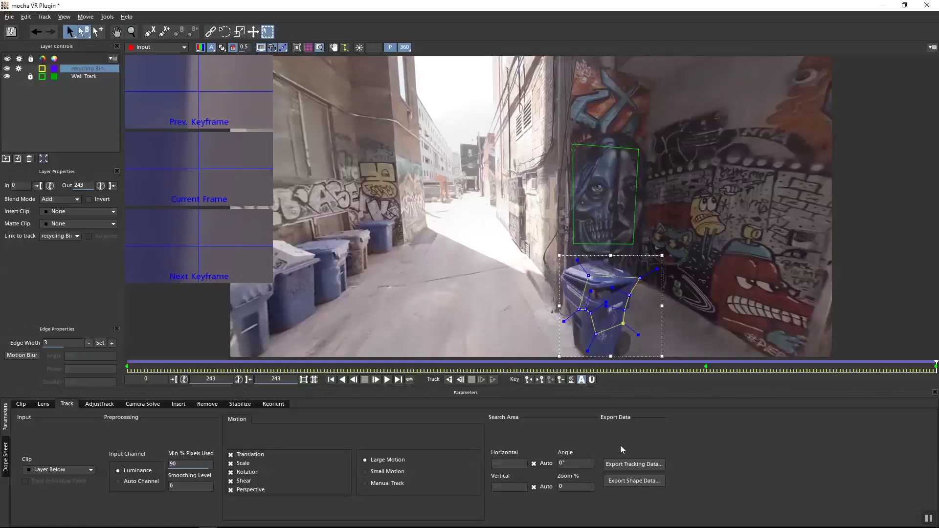
Copy the recycling Bin shape as Adobe Premiere shape data, then close Mocha VR and save
left_click(629, 481)
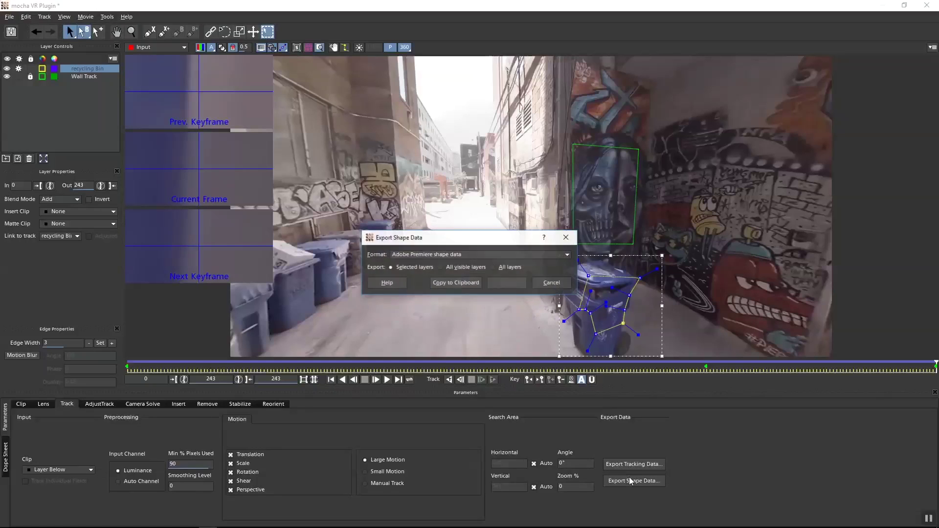
left_click(430, 256)
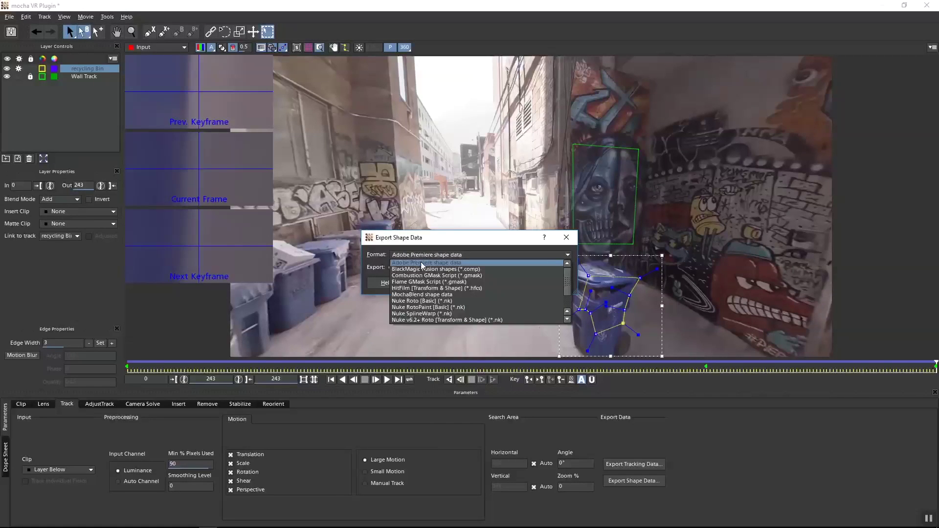
left_click(421, 263)
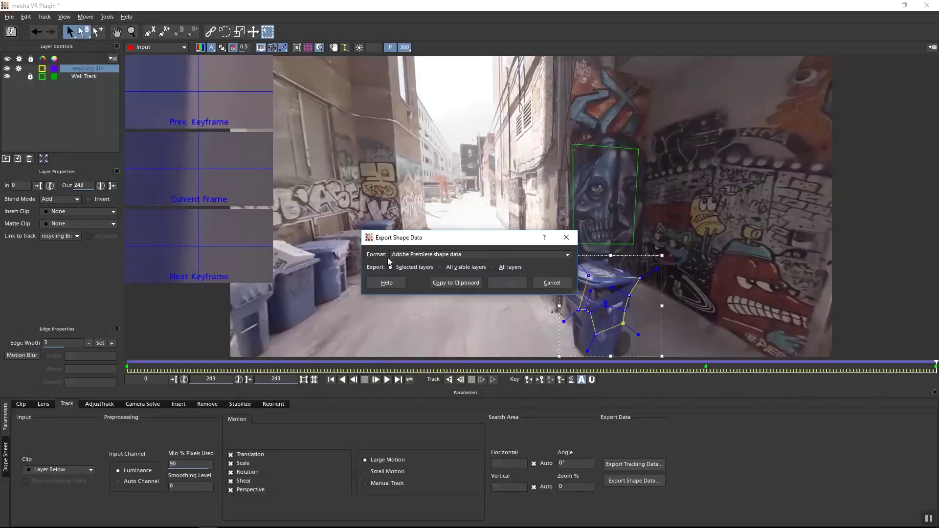
left_click(446, 284)
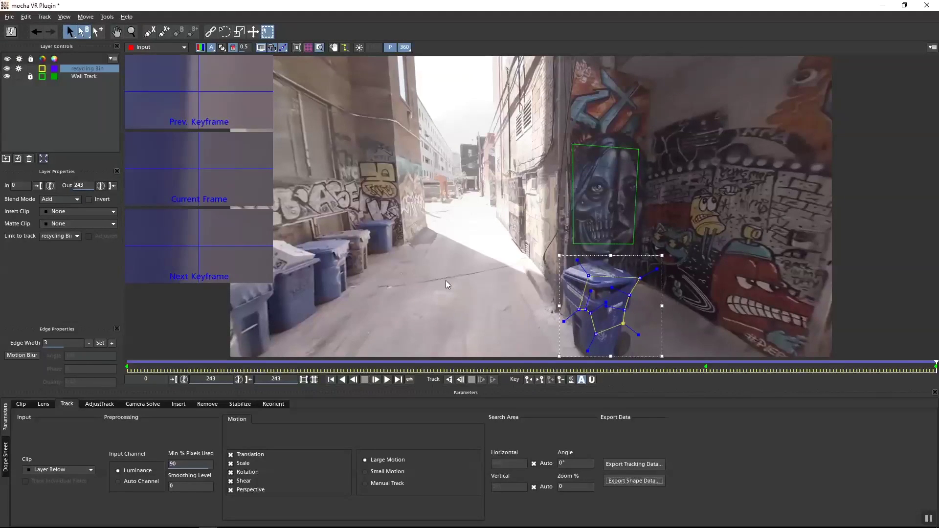
left_click(927, 6)
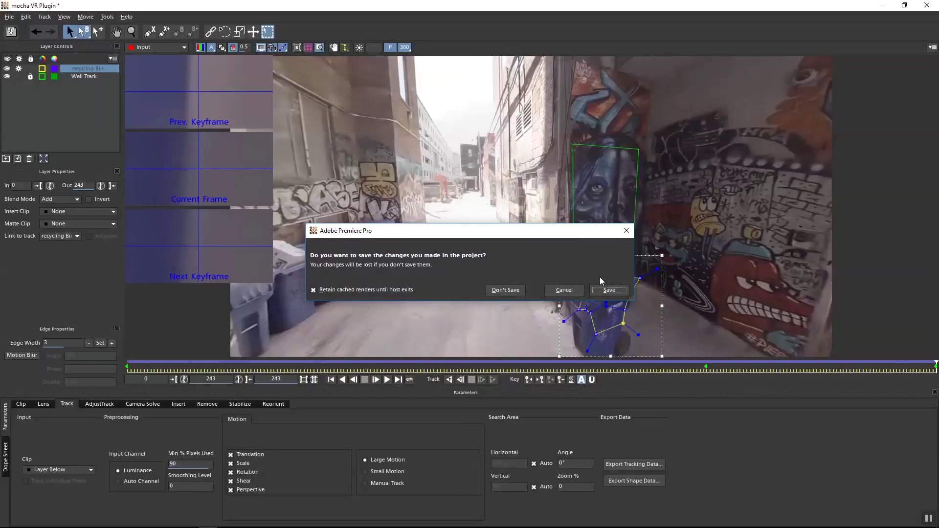
left_click(607, 290)
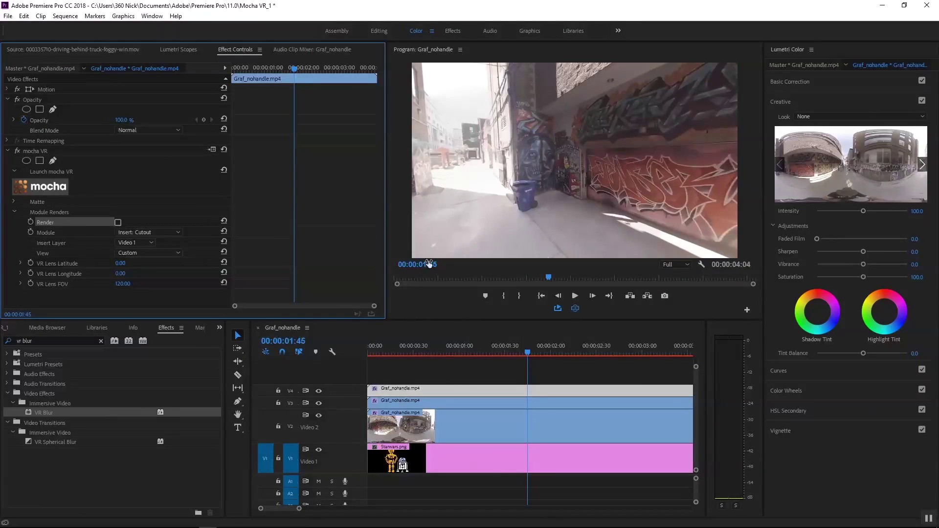
Paste the recycling Bin masks into Graf_nohandle.mp4's Opacity and show the flat equirectangular frame
left_click(6, 152)
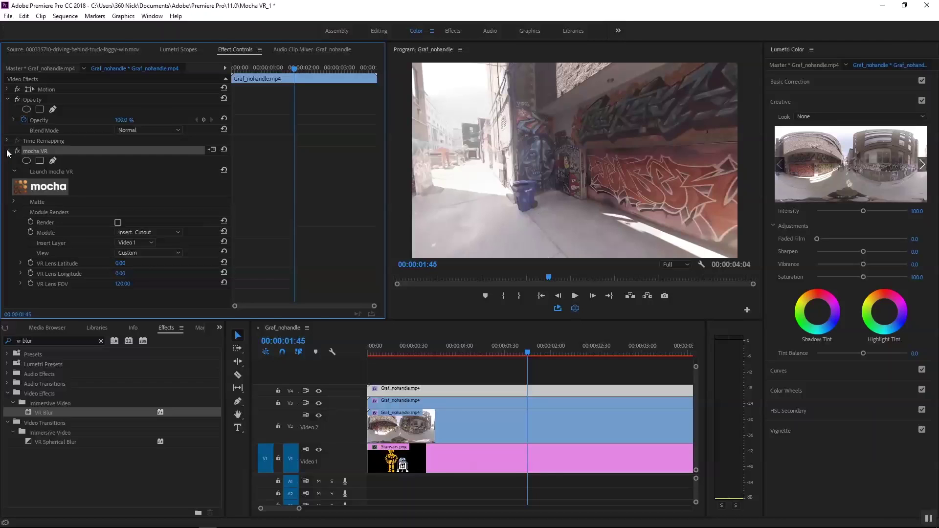
left_click(8, 152)
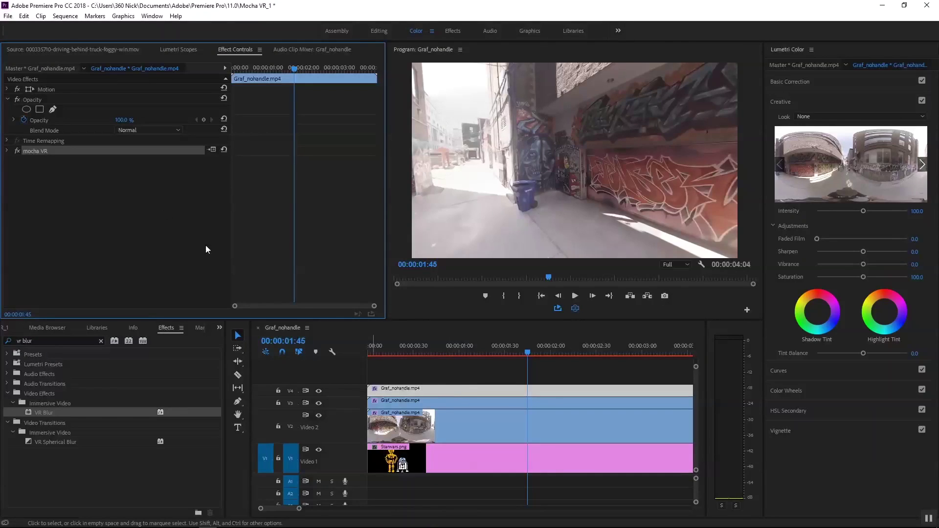
left_click(33, 98)
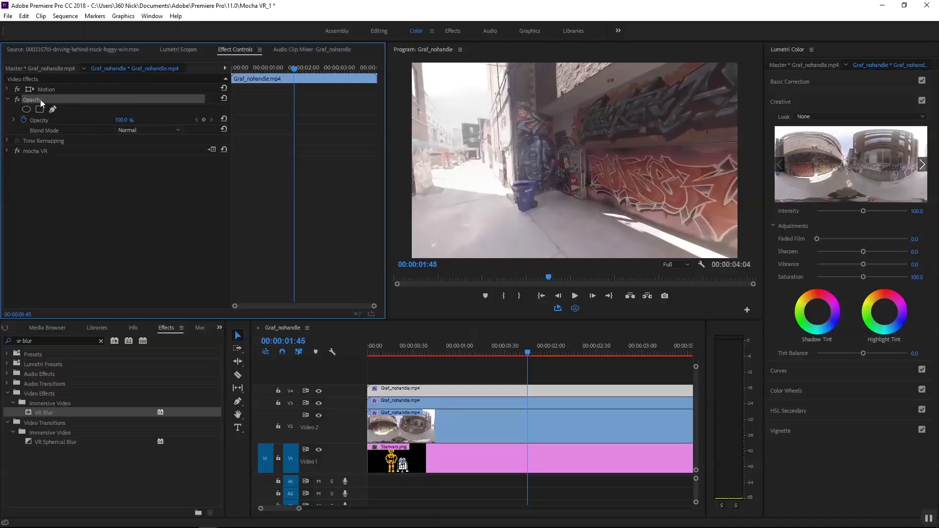
right_click(68, 101)
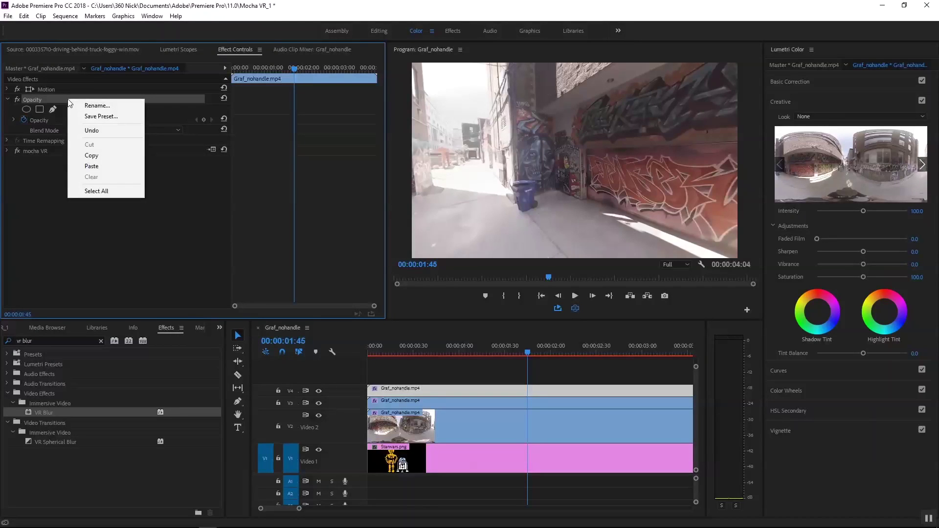
left_click(92, 166)
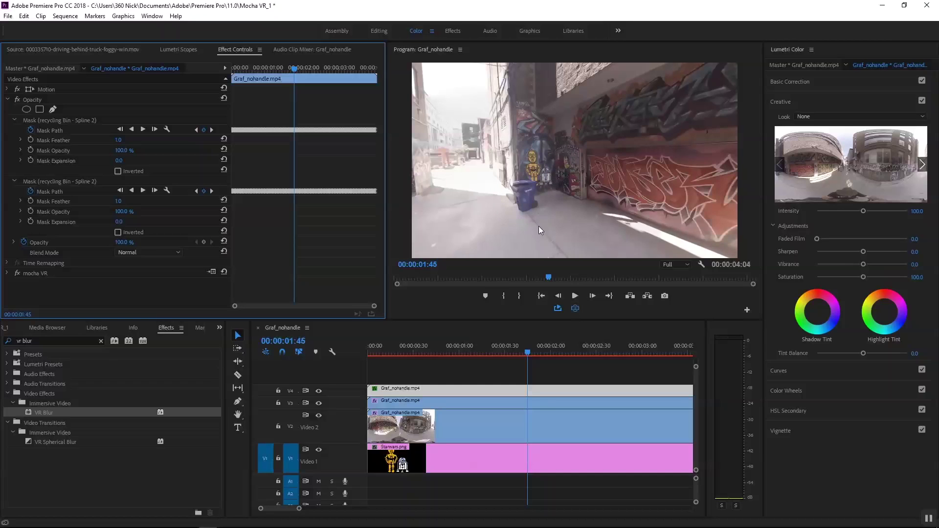
left_click(575, 308)
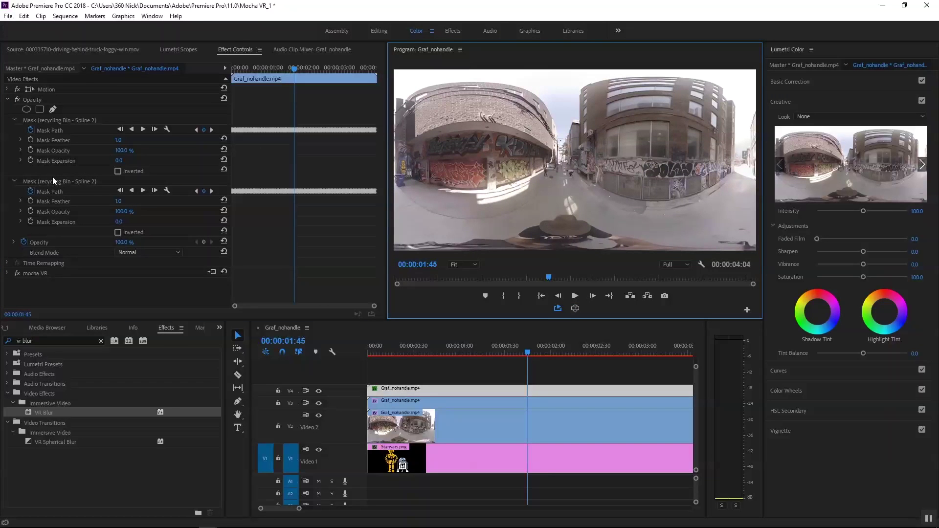
Go to 00:00:00:56, select both recycling Bin masks, and edit the second mask's feather value
left_click_drag(419, 341, 366, 346)
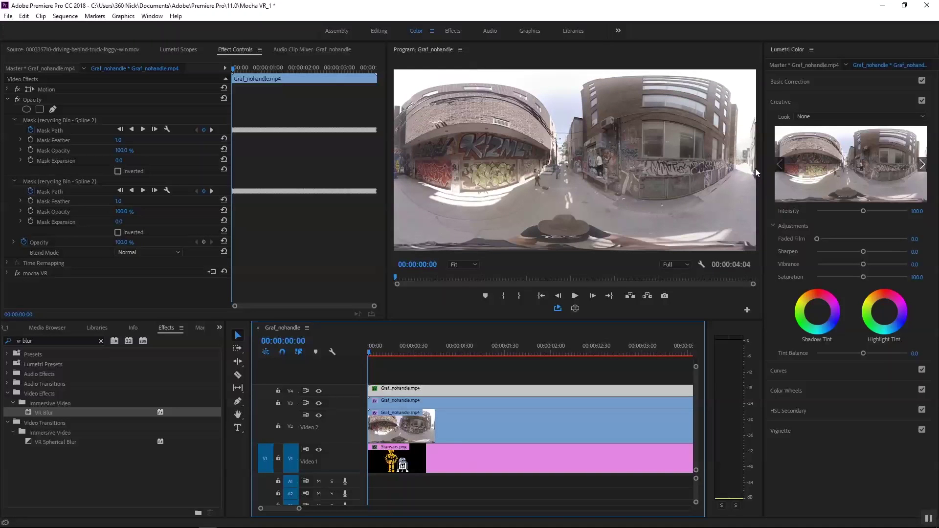
left_click(53, 119)
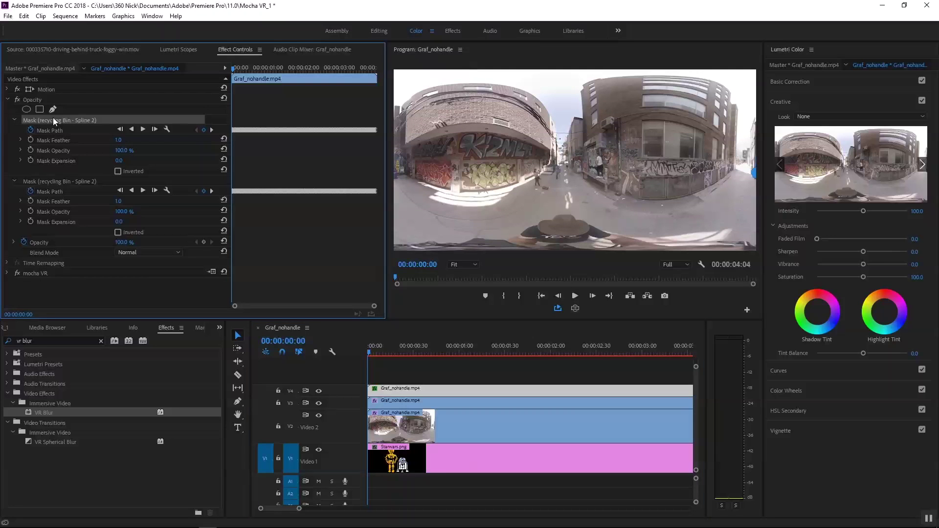
left_click(56, 182)
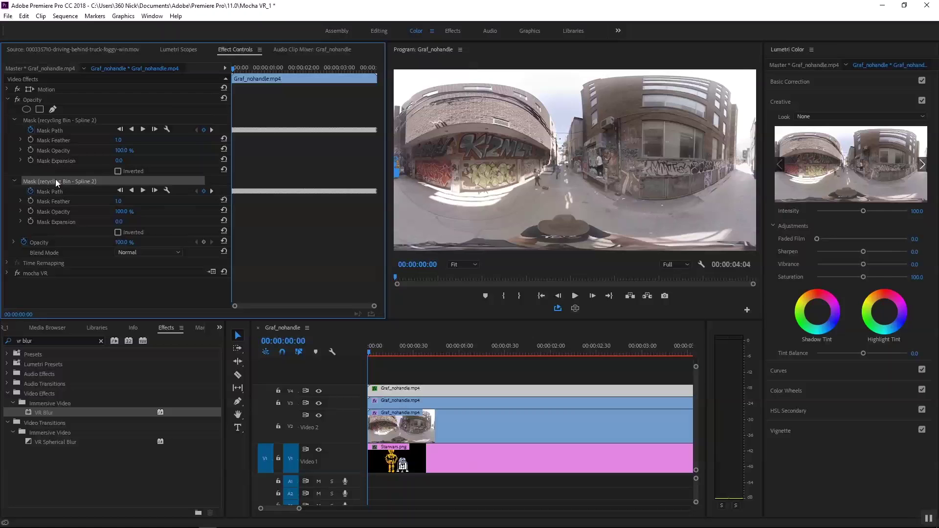
left_click_drag(380, 351, 454, 351)
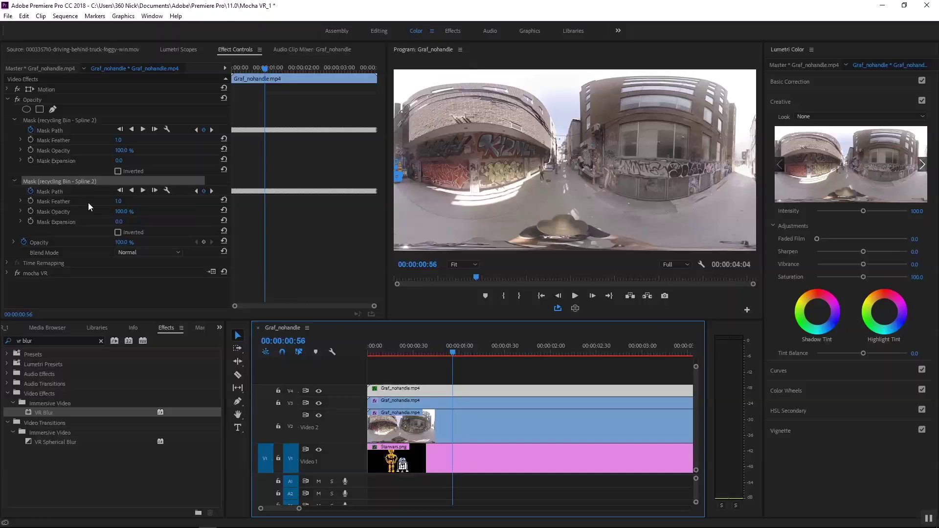
left_click(119, 201)
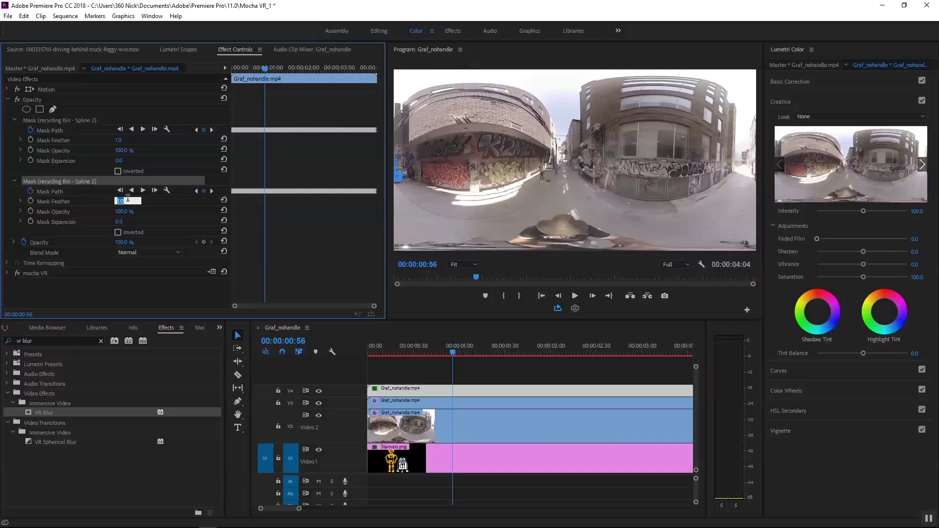
Set the second mask's feather to 4.0, then return to VR view facing the graffiti wall
type("4")
left_click(341, 150)
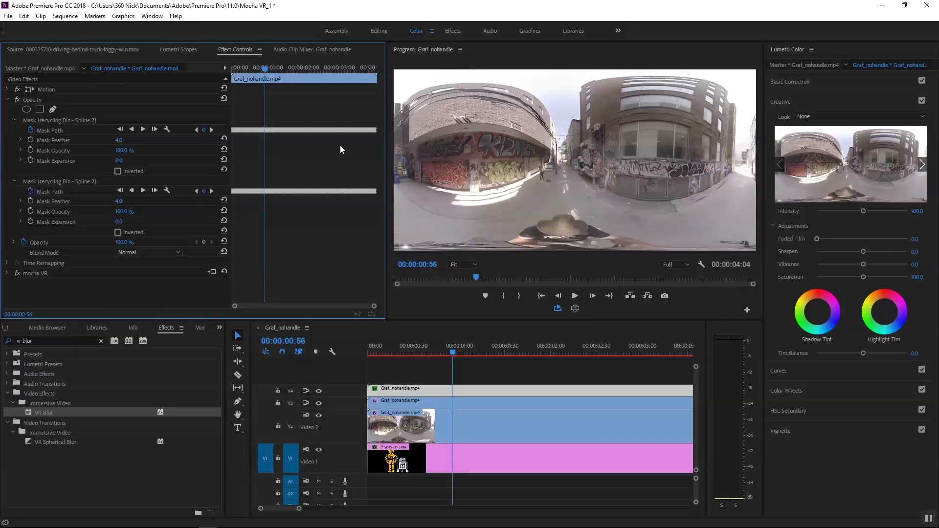
left_click(578, 310)
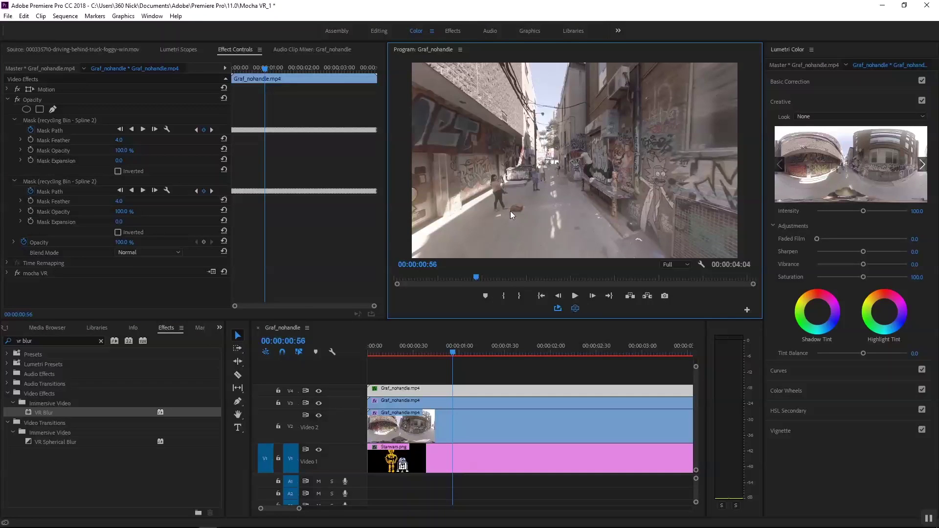
left_click_drag(510, 210, 621, 182)
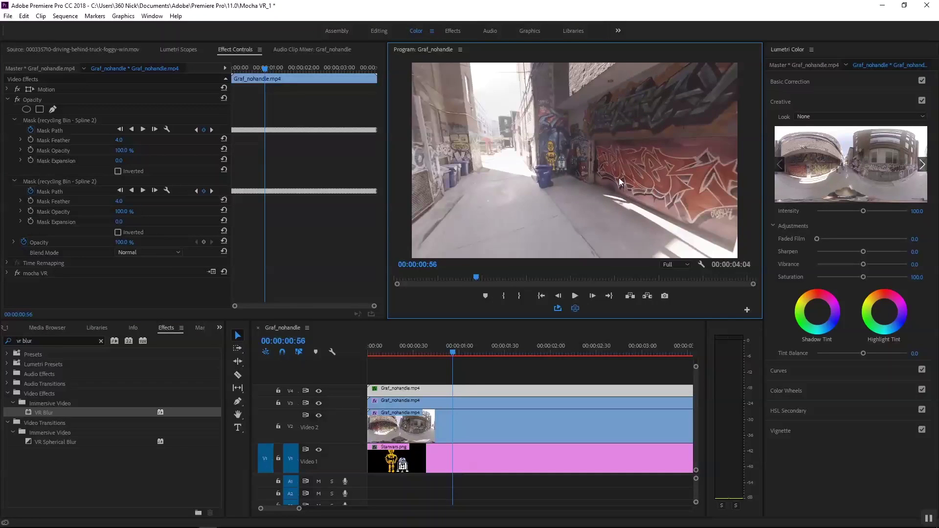